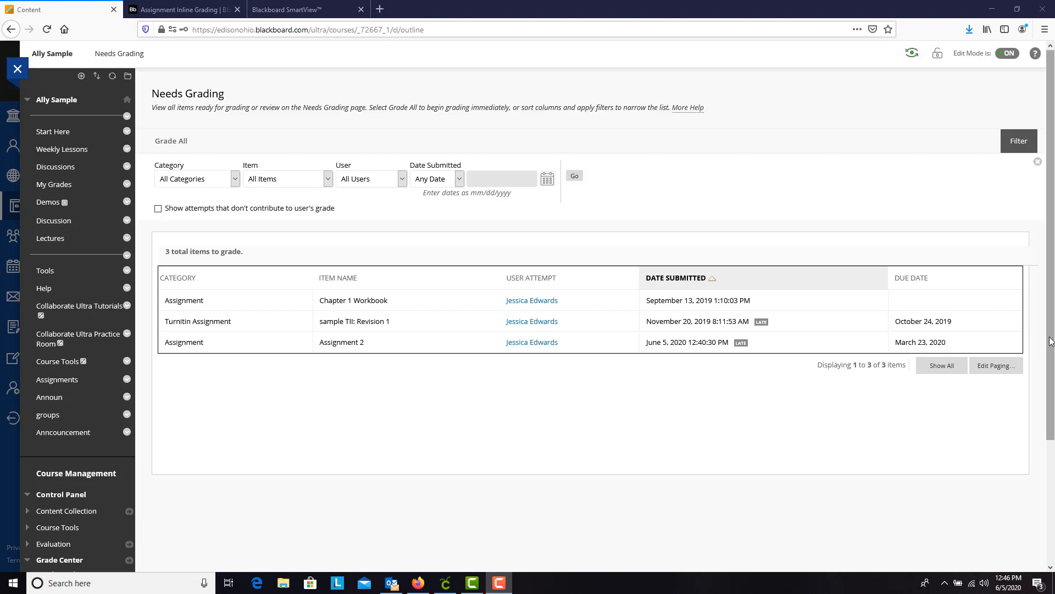
Open the Assignment 2 attempt submitted June 5, 2020 for grading and bring the submitted document into view.
mouse_move(1051, 340)
left_mouse_down()
mouse_move(1050, 350)
mouse_move(1050, 338)
left_mouse_up()
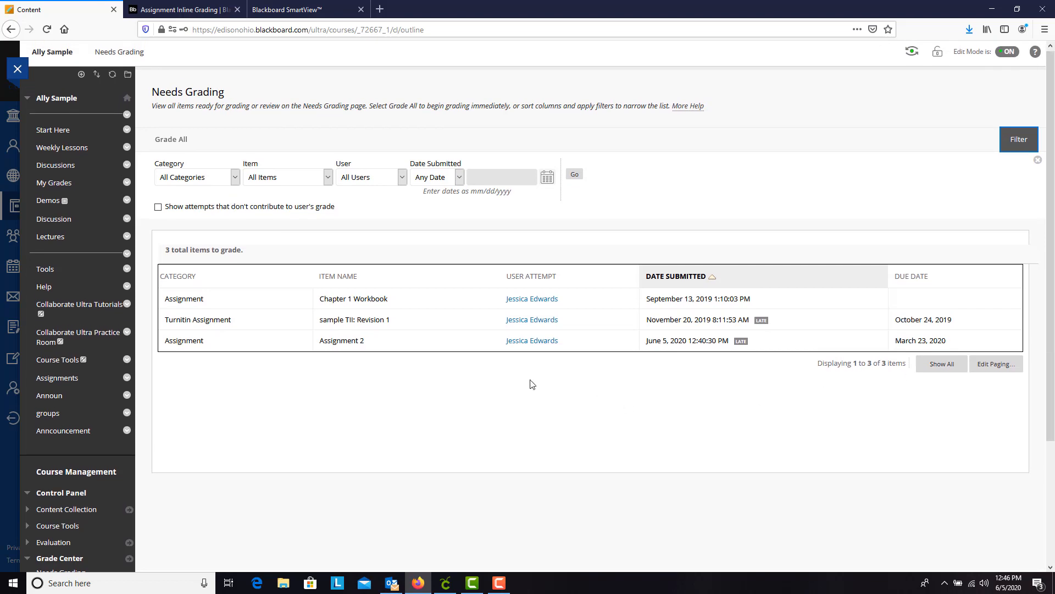
left_click(543, 341)
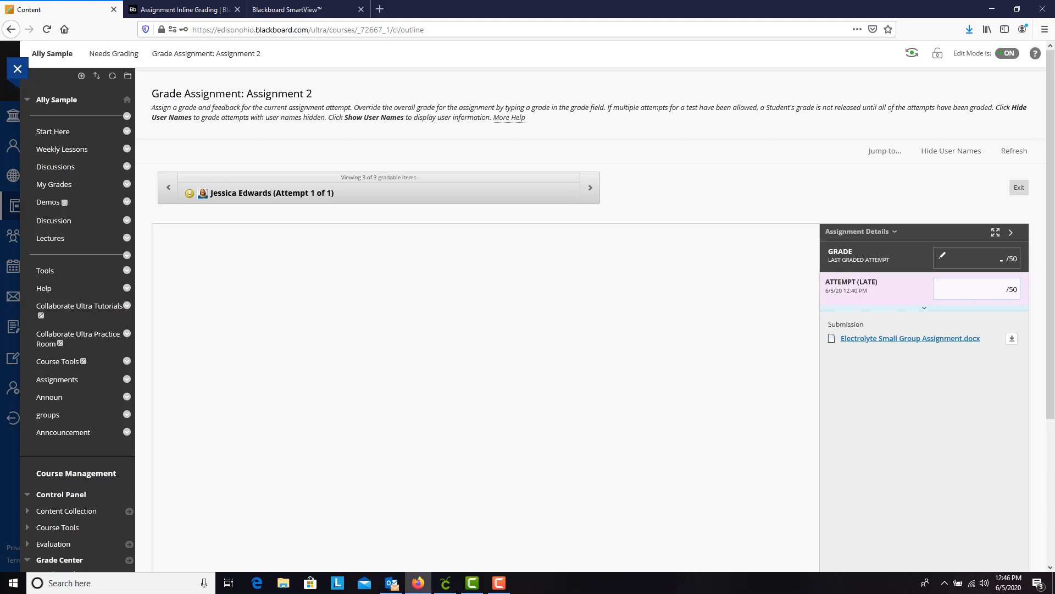
scroll(1054, 363, "down", 2)
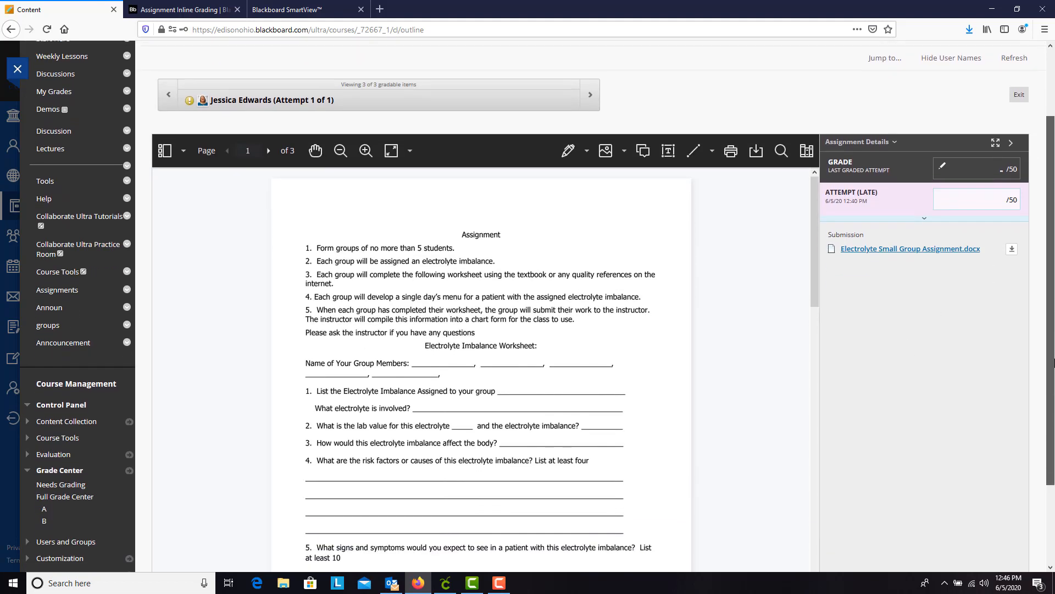
scroll(1054, 363, "down", 1)
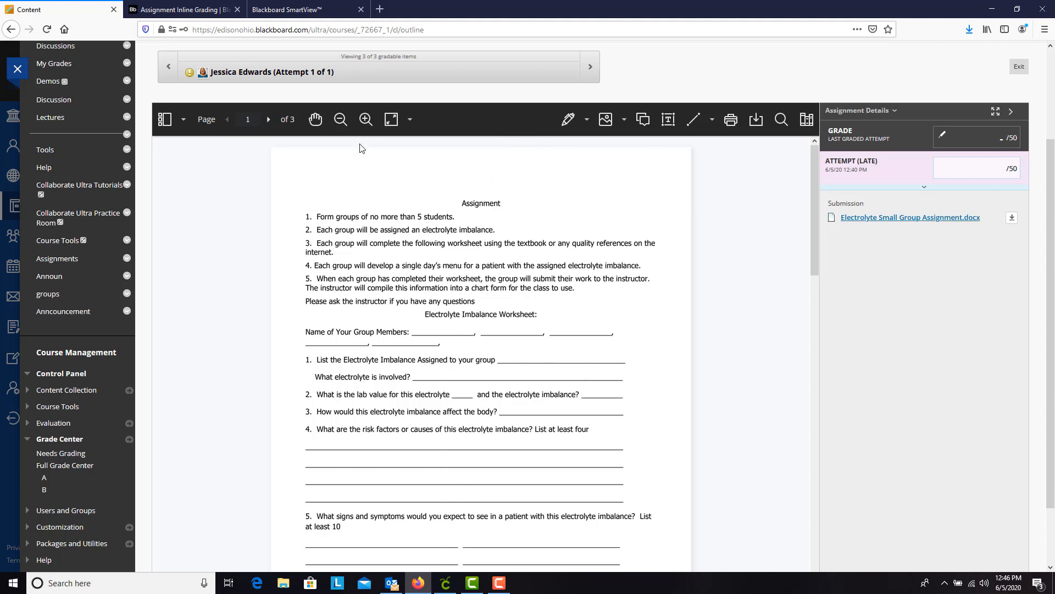
Look through the three pages of the submitted worksheet, checking it at a larger and a smaller zoom.
left_click(269, 121)
left_click(269, 120)
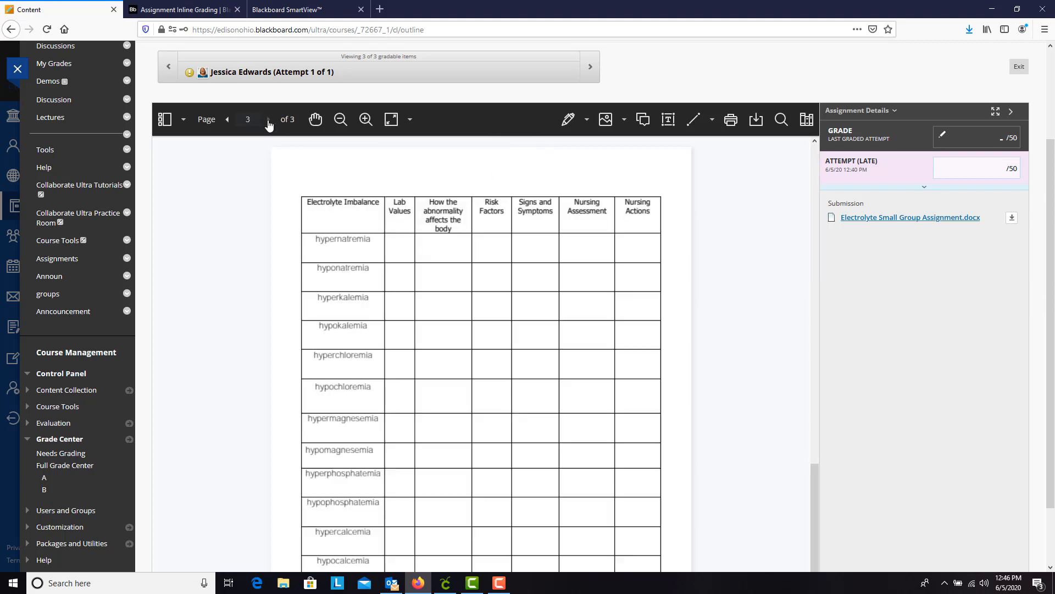
left_click(226, 120)
left_click(226, 121)
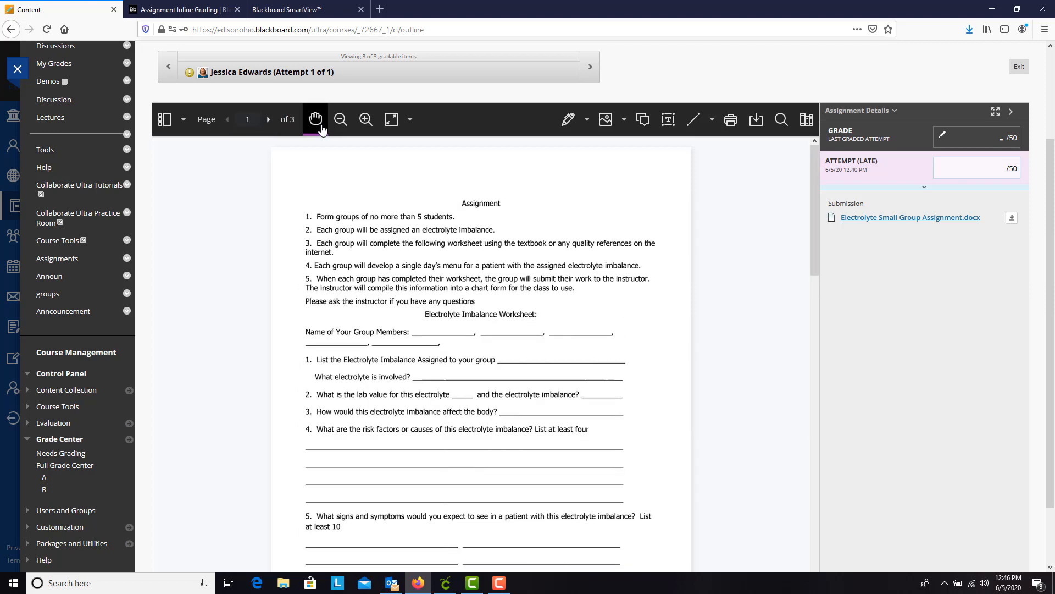
mouse_move(465, 341)
left_mouse_down()
mouse_move(473, 295)
mouse_move(479, 354)
left_mouse_up()
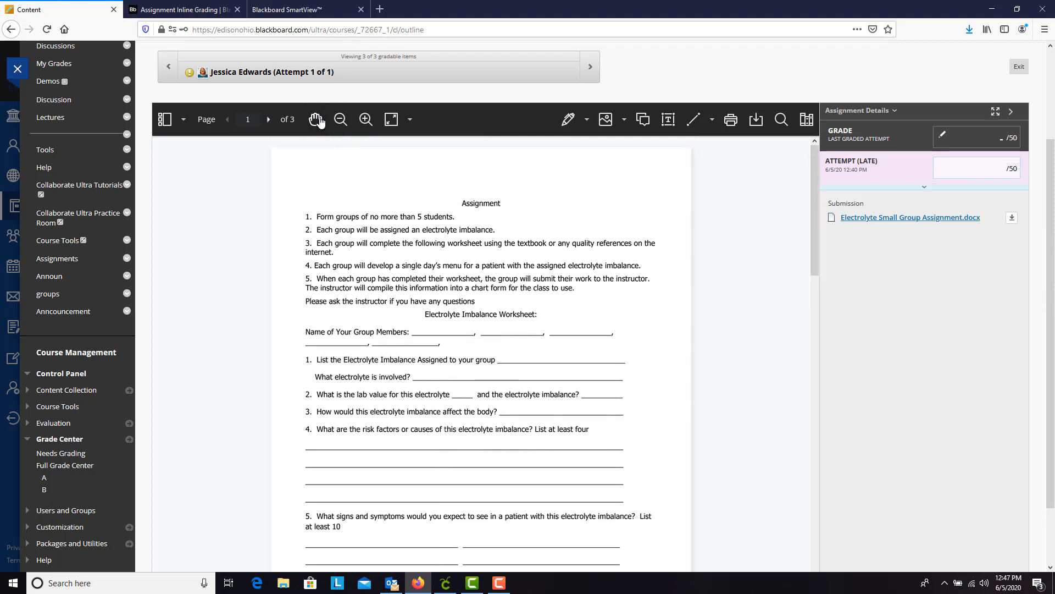
left_click(367, 126)
left_click(367, 125)
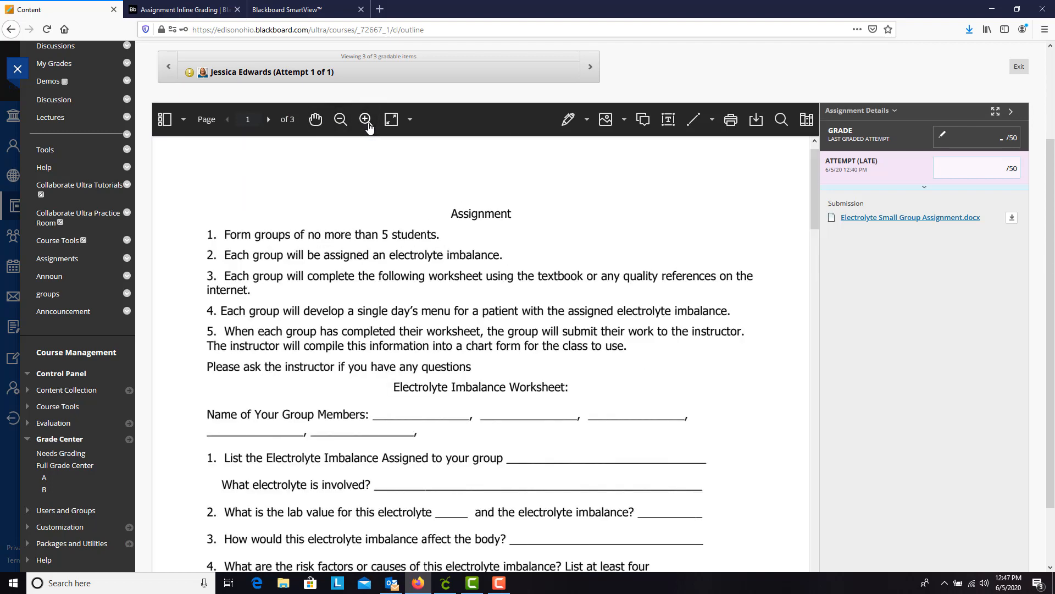
left_click(339, 120)
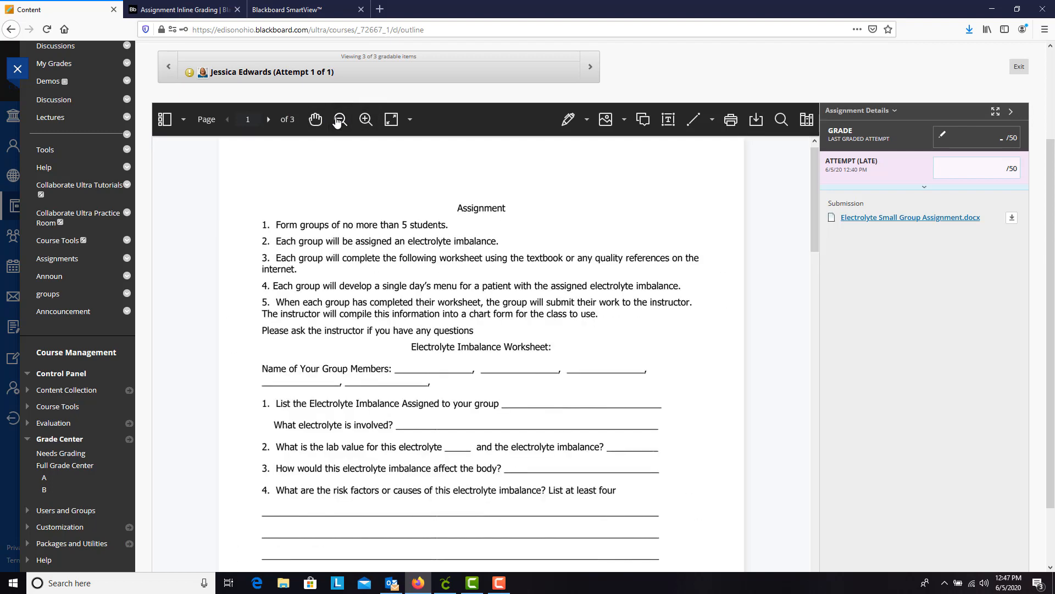
left_click(340, 120)
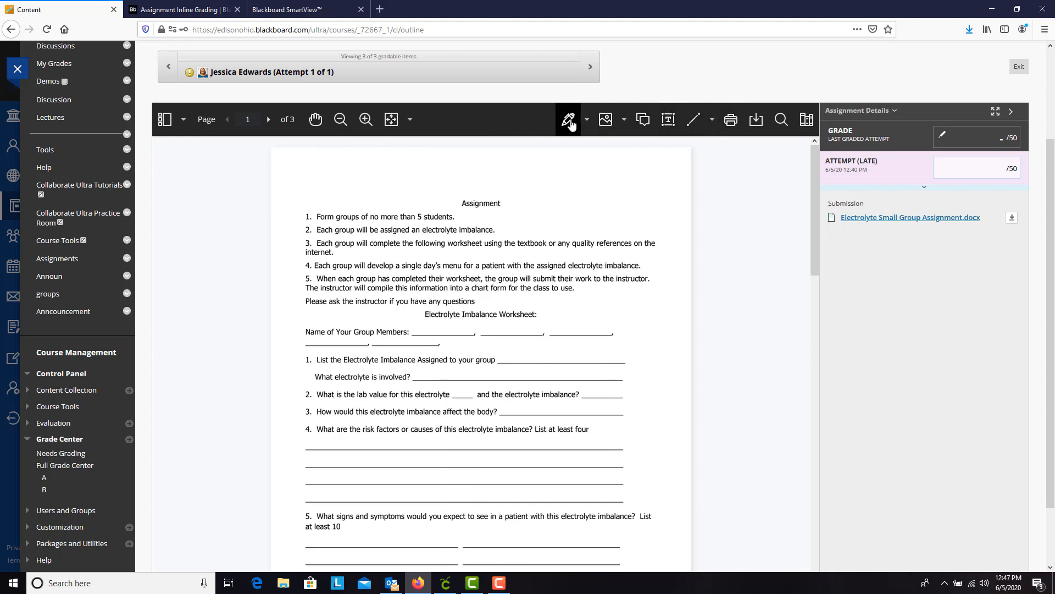
Circle the Assignment heading freehand in blue at 5 pt, write an H beside it, and check the fill and opacity options.
left_click(588, 119)
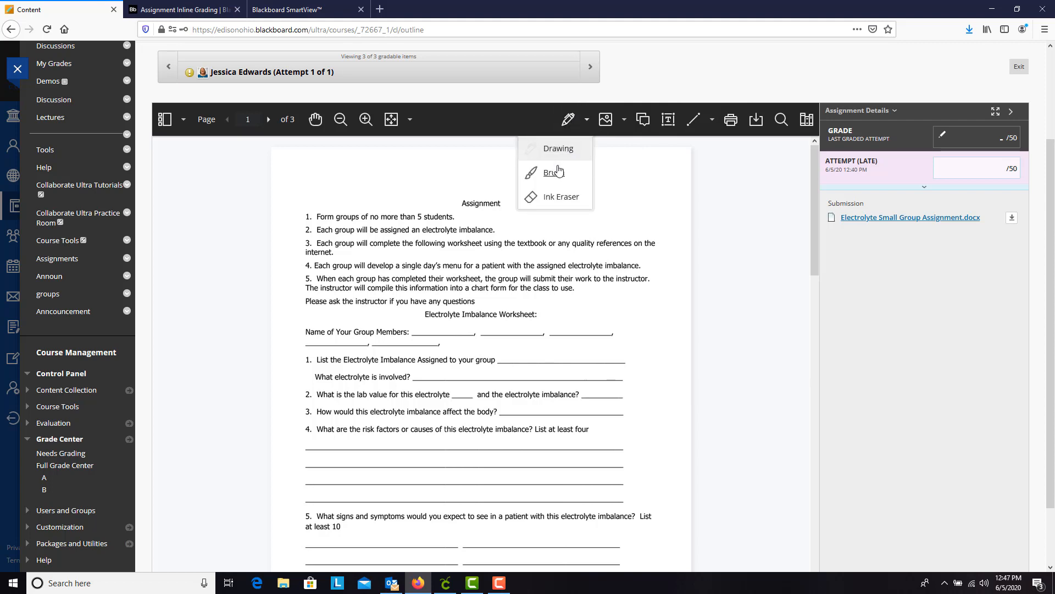
left_click(556, 148)
mouse_move(478, 192)
left_mouse_down()
mouse_move(443, 202)
mouse_move(510, 220)
mouse_move(480, 193)
left_mouse_up()
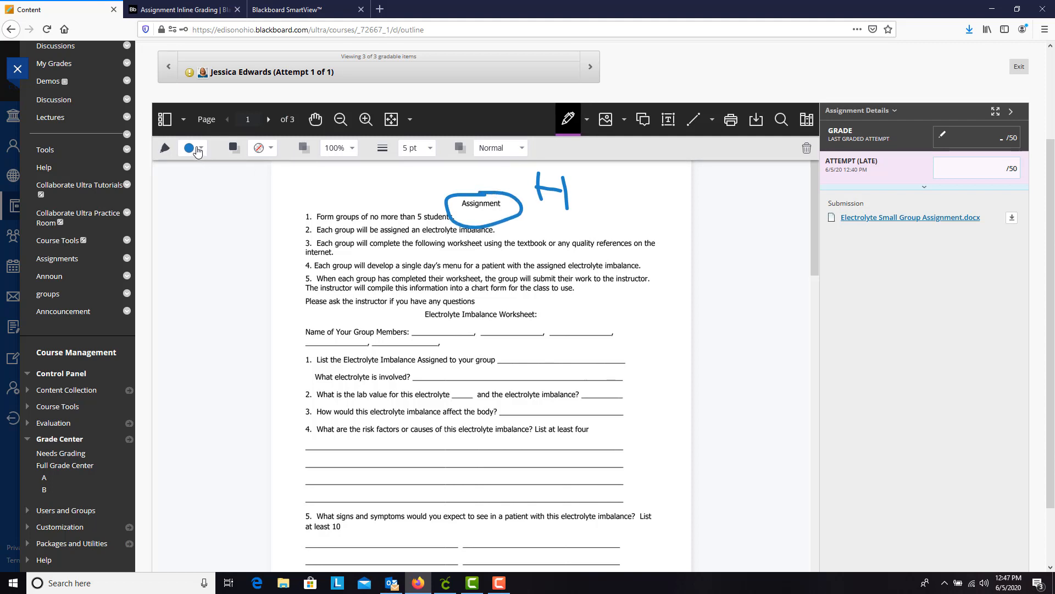
left_click(272, 147)
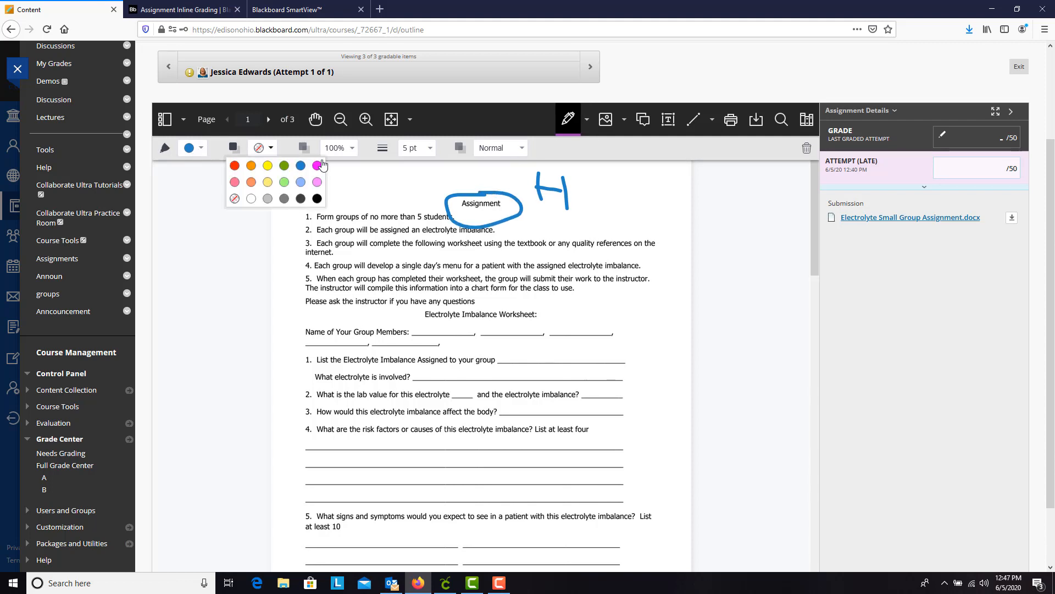
left_click(355, 151)
mouse_move(384, 172)
left_mouse_down()
mouse_move(352, 177)
mouse_move(384, 175)
left_mouse_up()
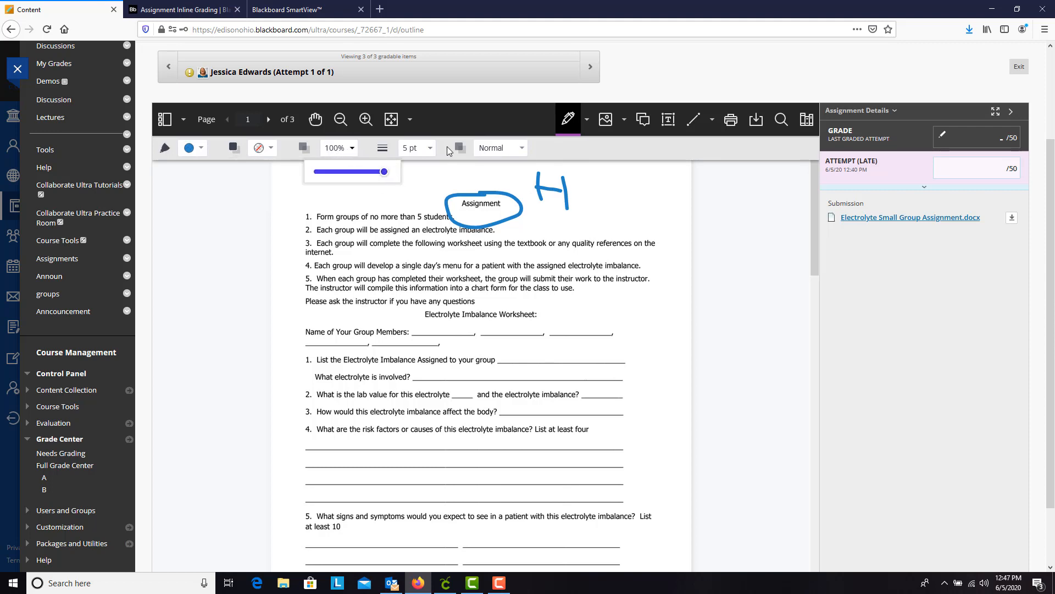
Erase the blue freehand ink around and beside the Assignment heading with the Ink Eraser.
left_click(587, 119)
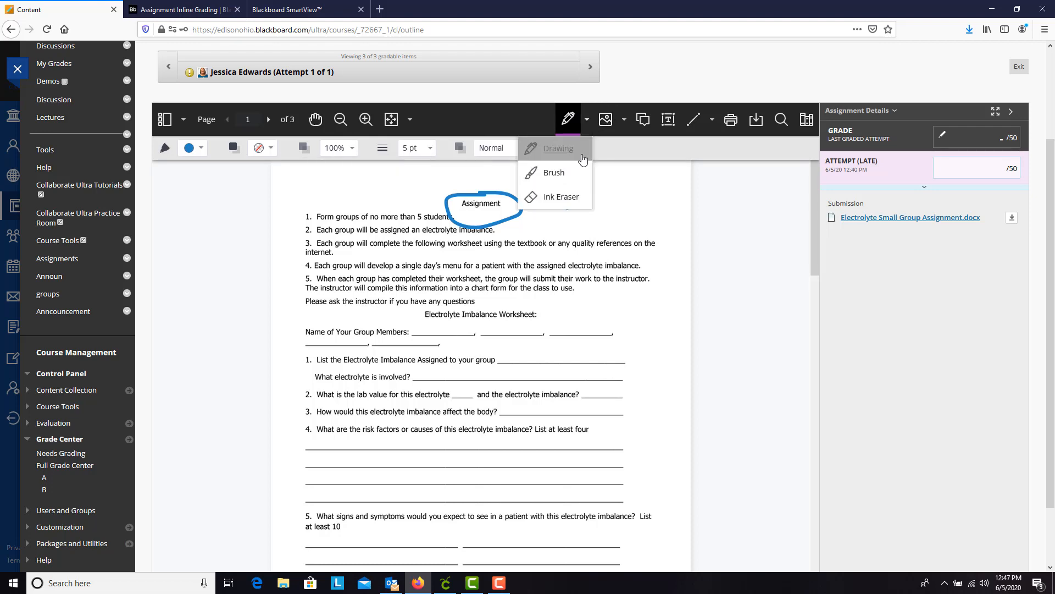
left_click(561, 196)
Create a custom green stamp reading GREAT JOB with the date and time included.
left_click(627, 120)
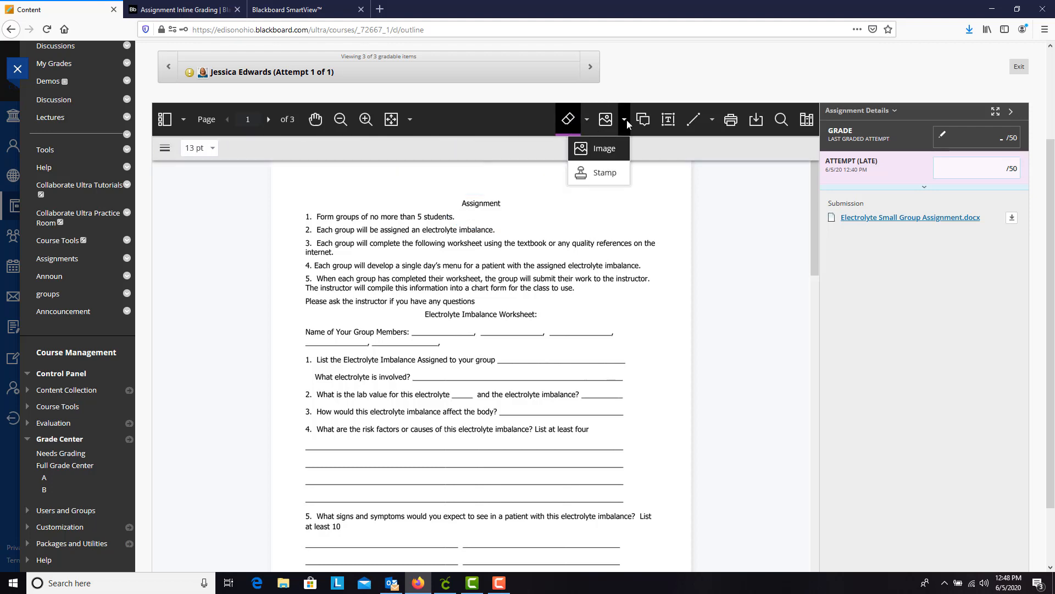
left_click(604, 174)
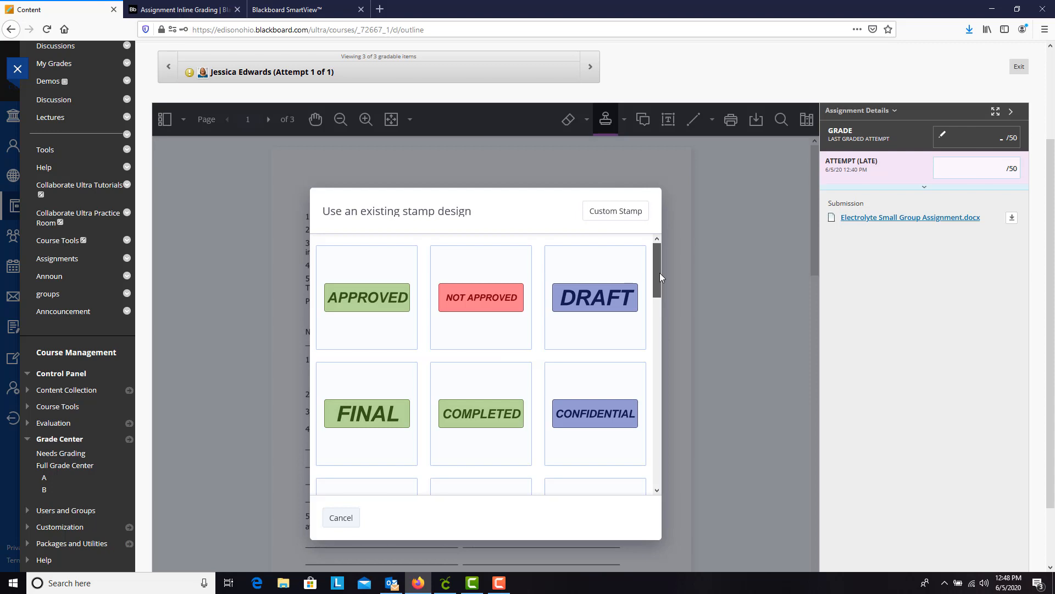
left_click_drag(659, 275, 663, 244)
left_click(625, 210)
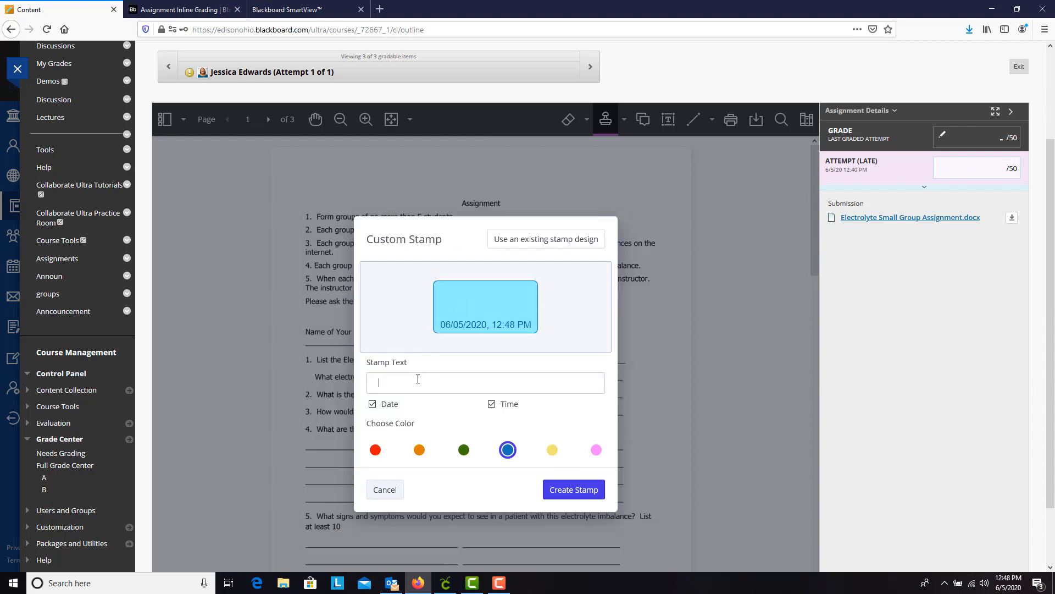
type("GREAT JOB")
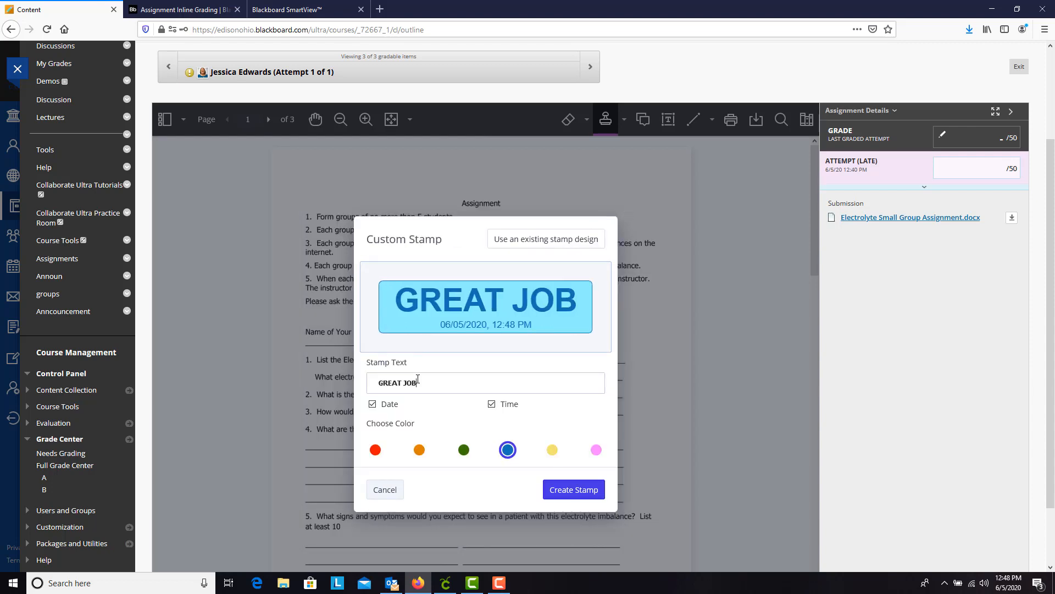
left_click(464, 449)
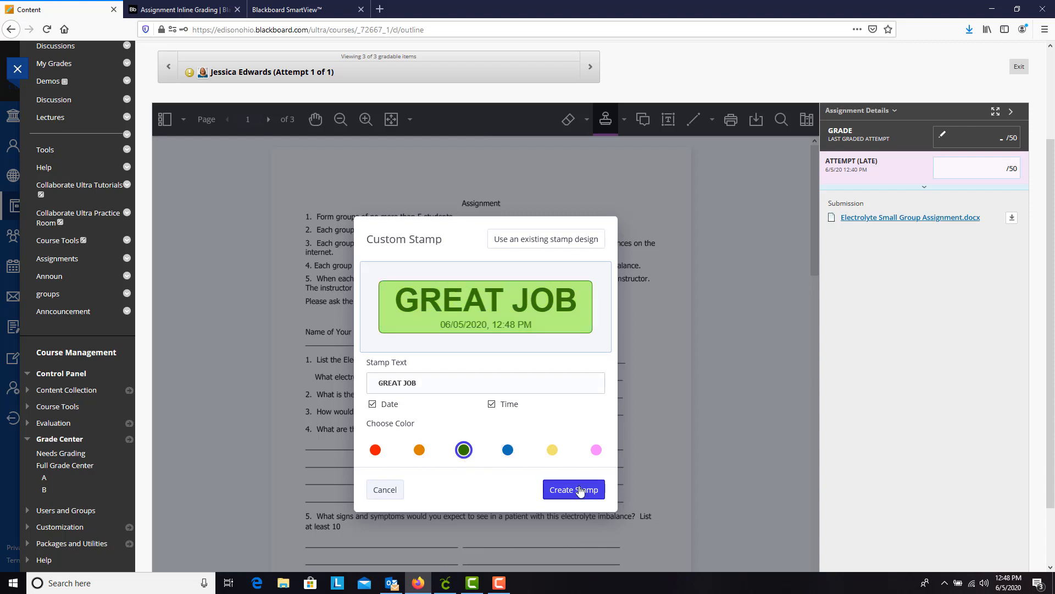
left_click(573, 490)
Shrink the GREAT JOB stamp and position it to the right of the Assignment heading.
left_click_drag(602, 426, 570, 261)
left_click_drag(590, 215, 635, 207)
left_click(624, 120)
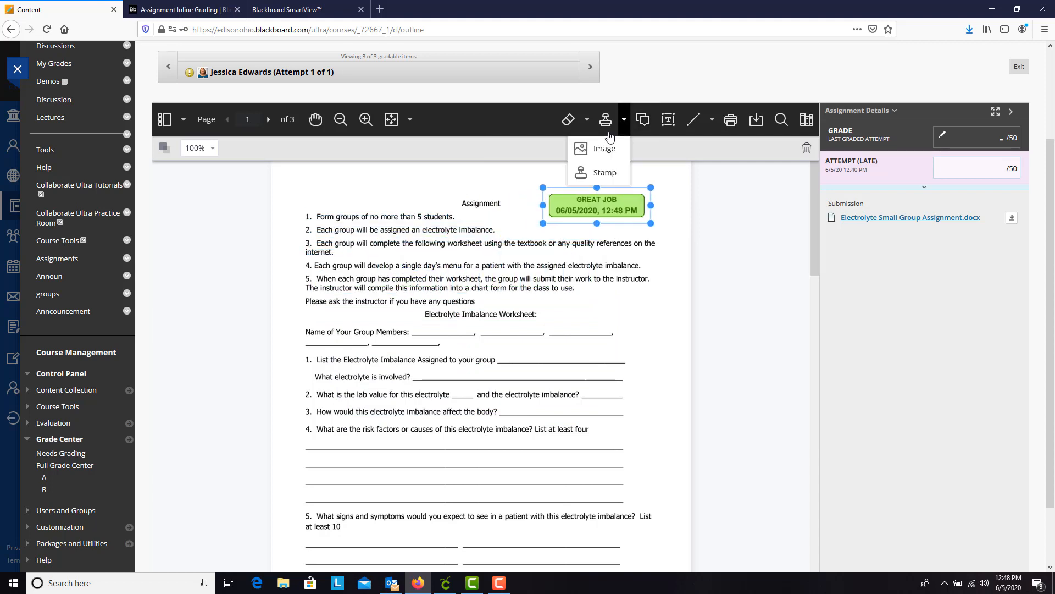
Add the comment "Great job!" beside the Electrolyte Imbalance Worksheet heading.
left_click(648, 127)
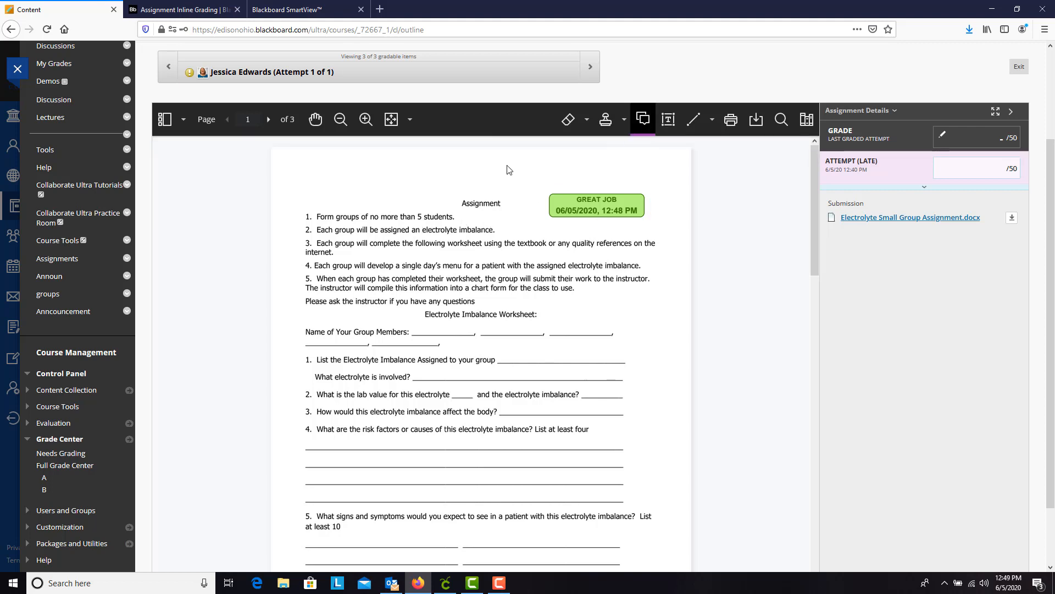
left_click(545, 317)
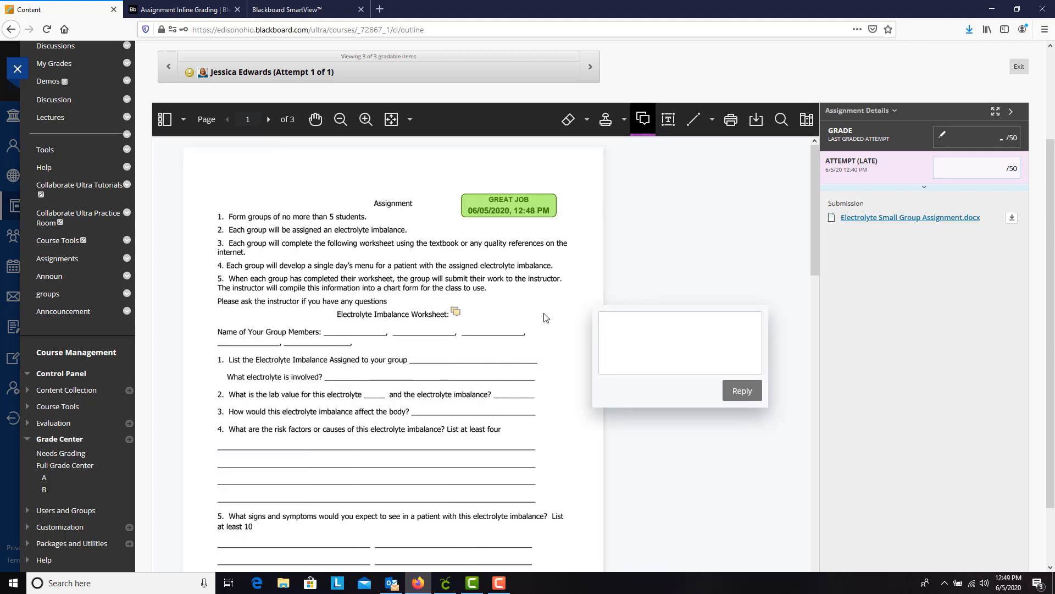
type("Great job")
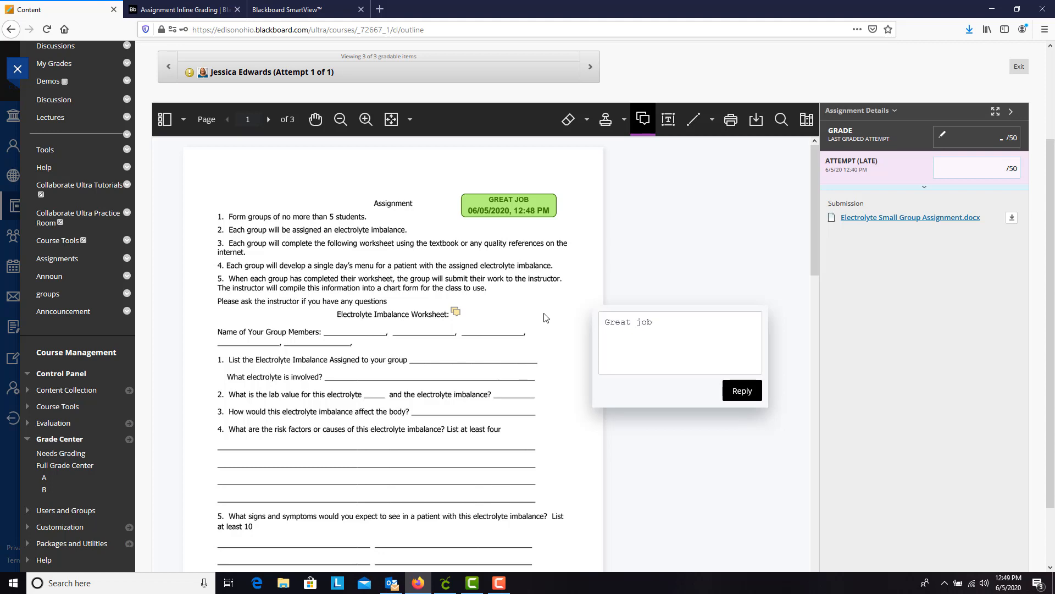
type("!")
key("Return")
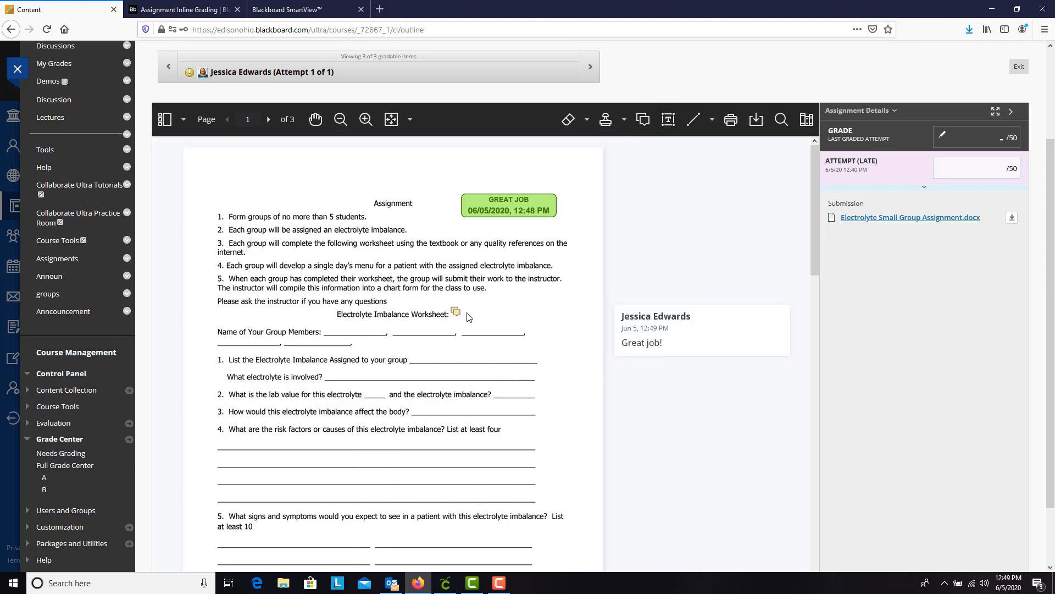
Add the text "Great job!" in 18-point Helvetica above and to the left of the Assignment heading.
left_click(670, 123)
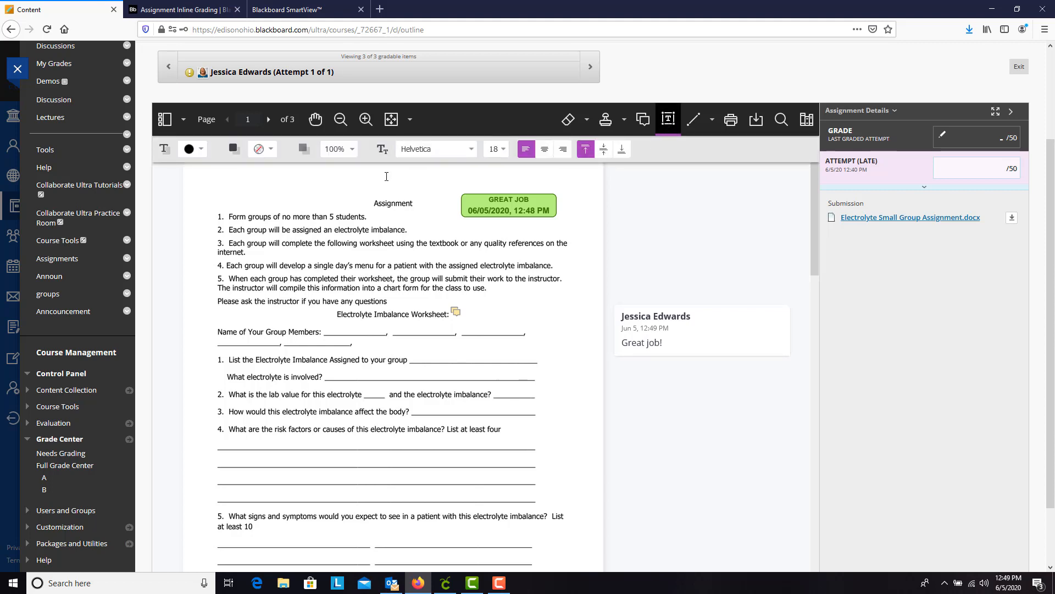
left_click(261, 182)
type("Great job!")
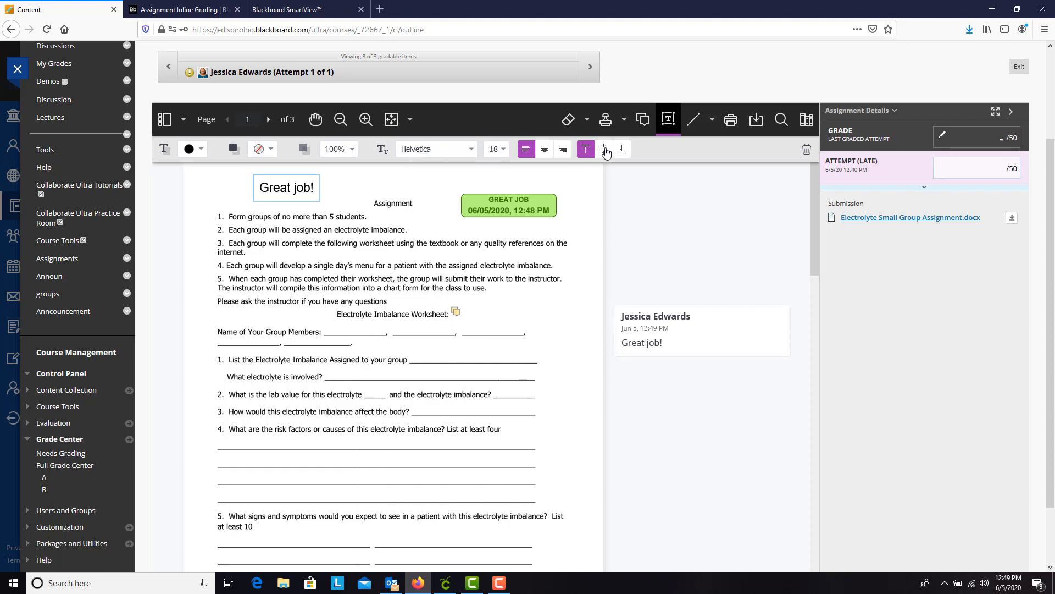
Check the line ending and style options, and draw a horizontal blue 5 pt line just left of the Electrolyte Imbalance Worksheet heading.
left_click(694, 119)
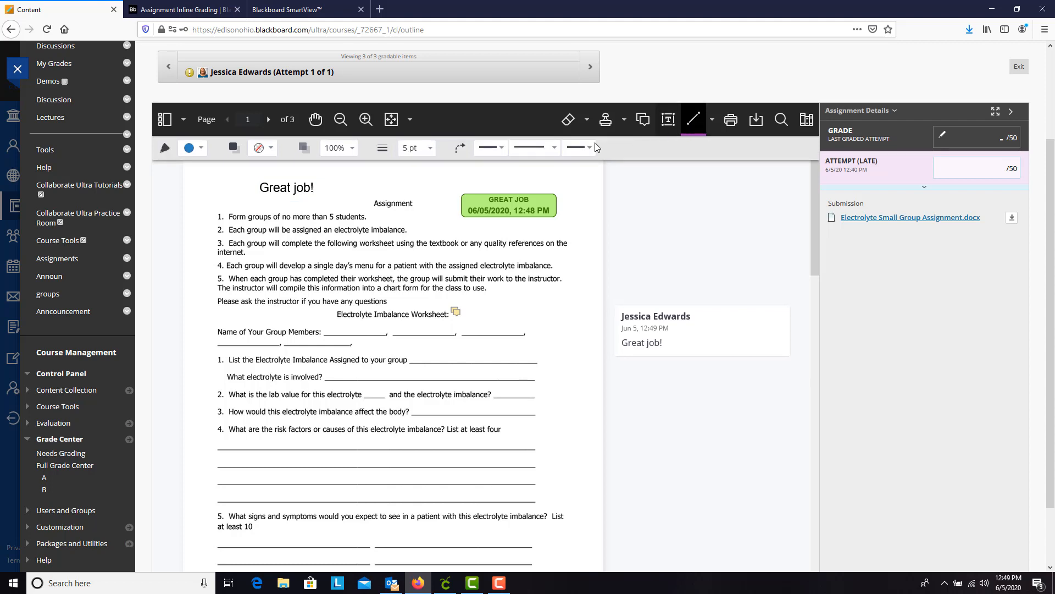
left_click(497, 153)
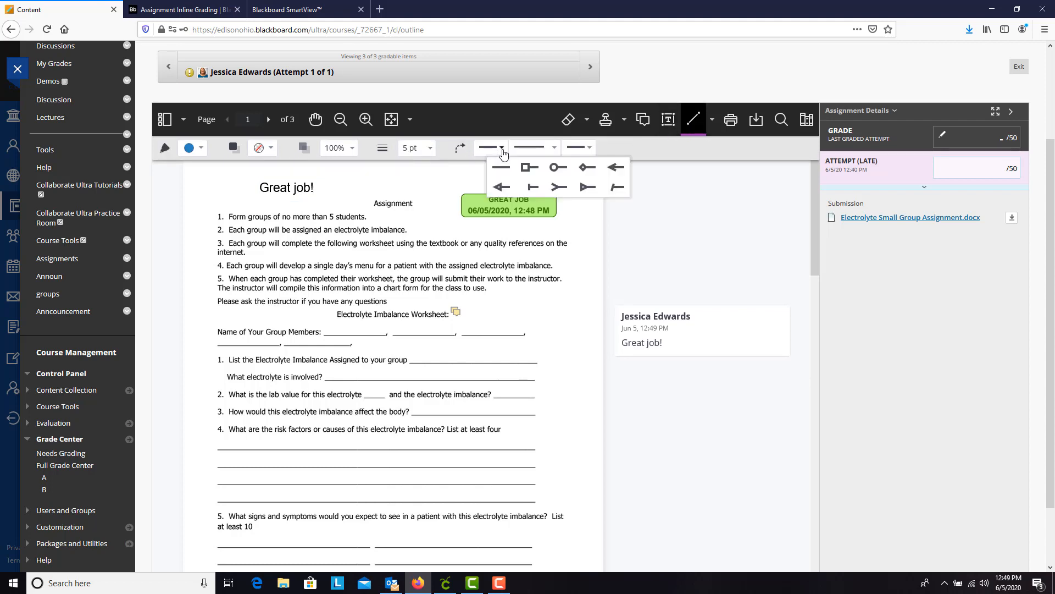
left_click(554, 148)
left_click(592, 148)
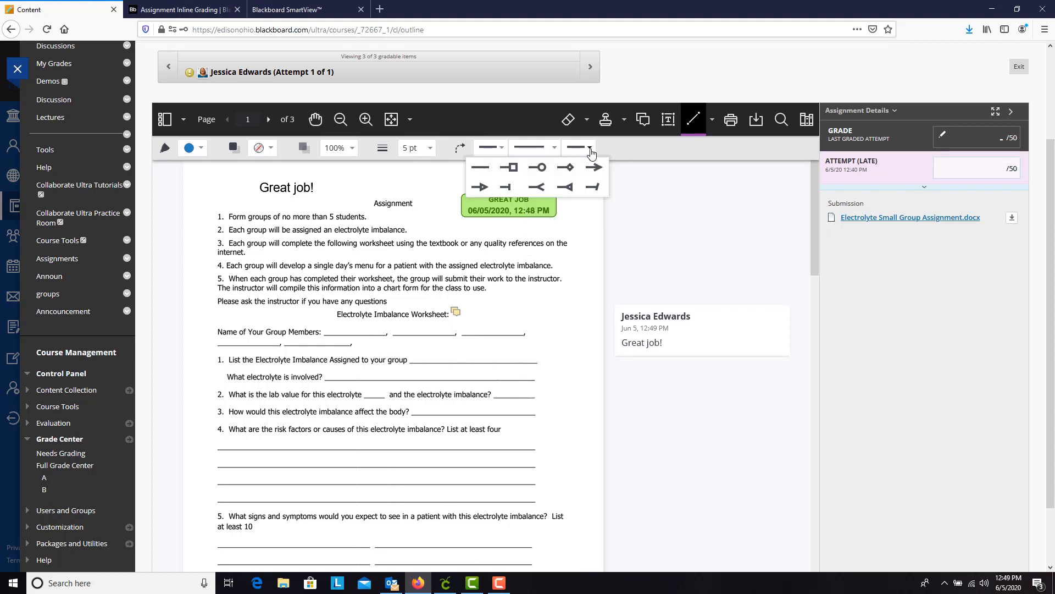
left_click_drag(197, 315, 327, 313)
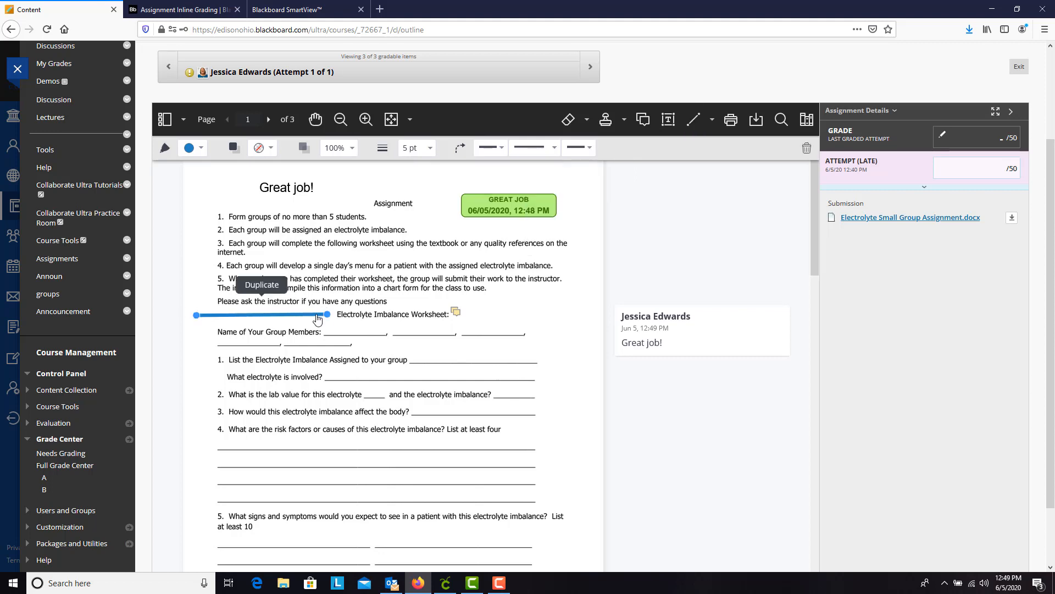
Give the blue line's start an open arrowhead and move that end to the answer blank of question 1.
left_click(500, 147)
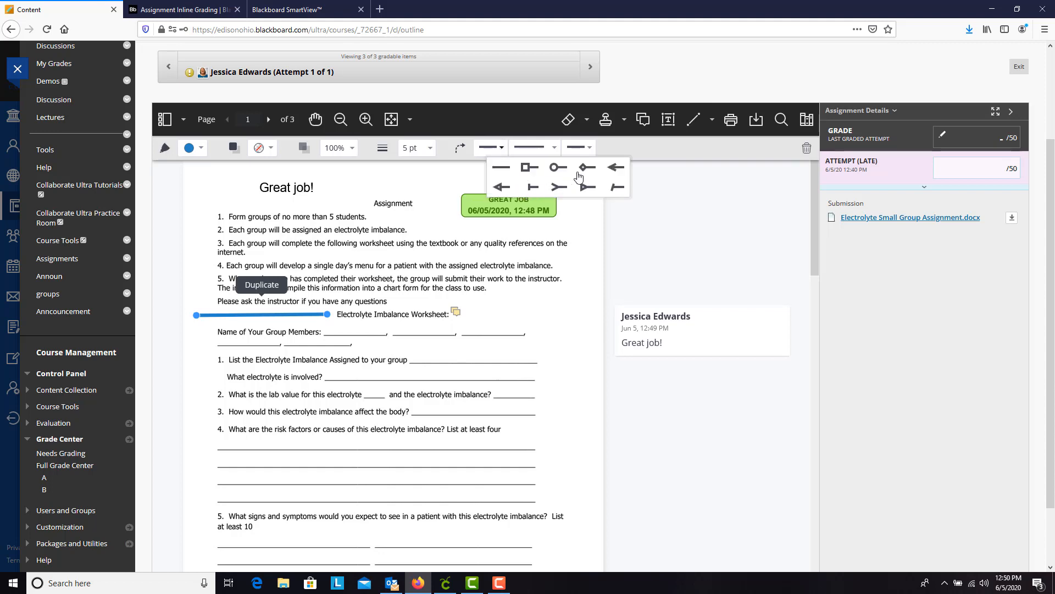
left_click(616, 167)
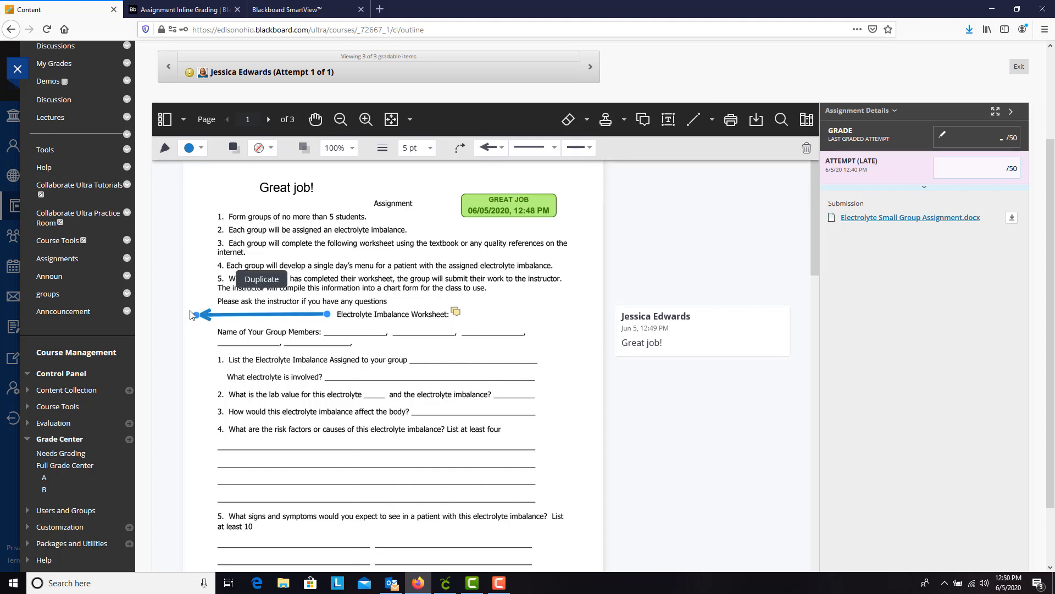
left_click_drag(196, 314, 438, 358)
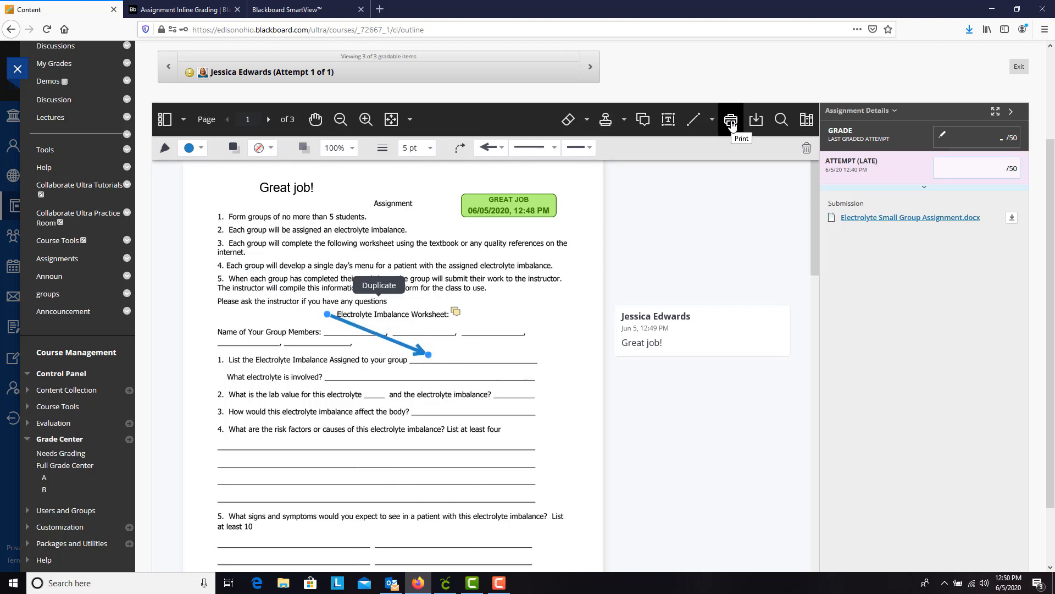
Search the submission for "Signs", go to the next match, and close the search.
left_click(780, 122)
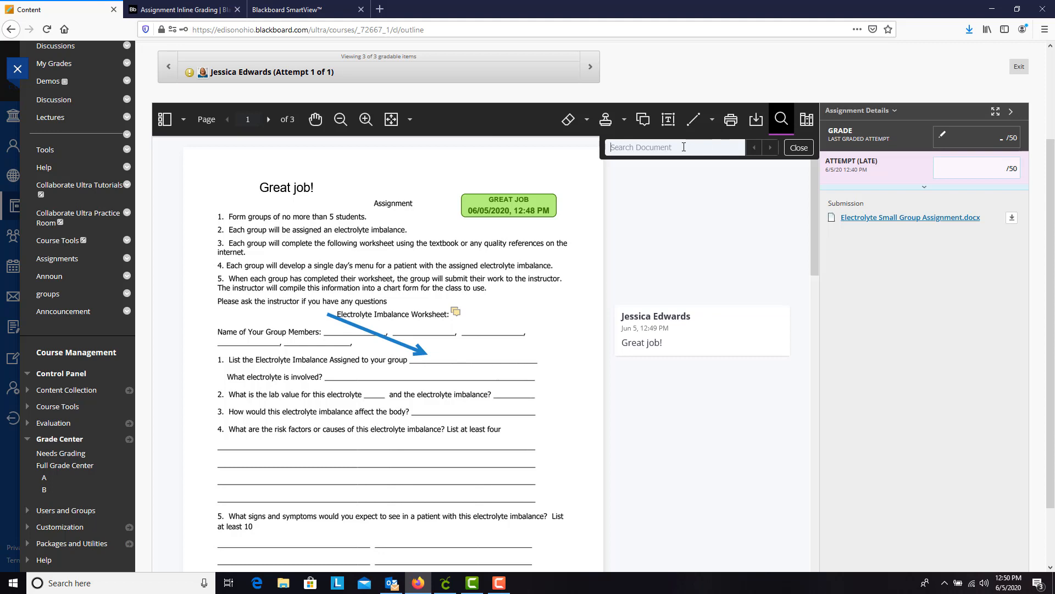
type("Signs")
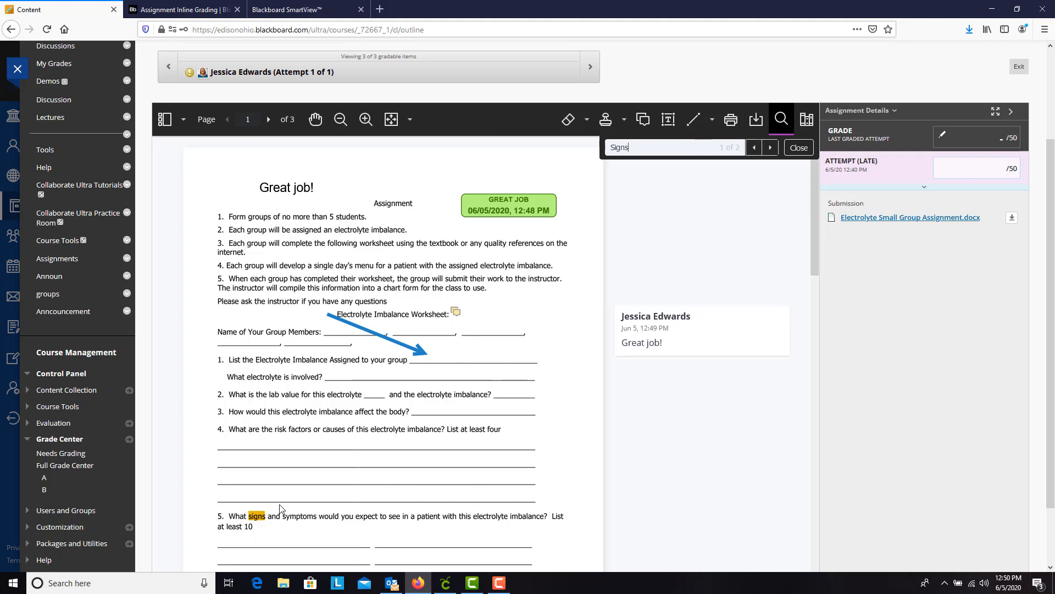
left_click(772, 148)
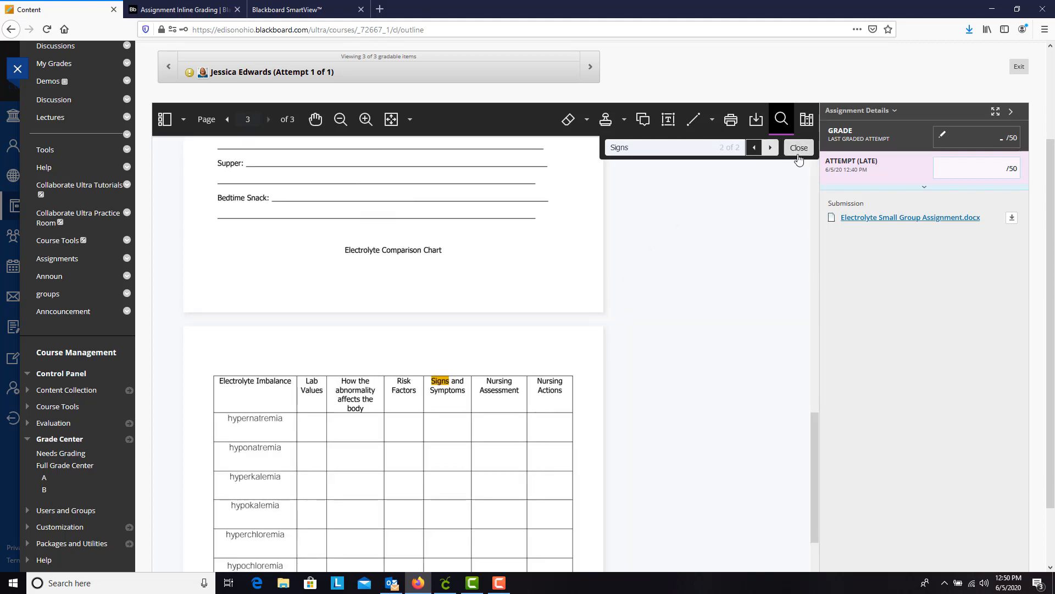
left_click(799, 148)
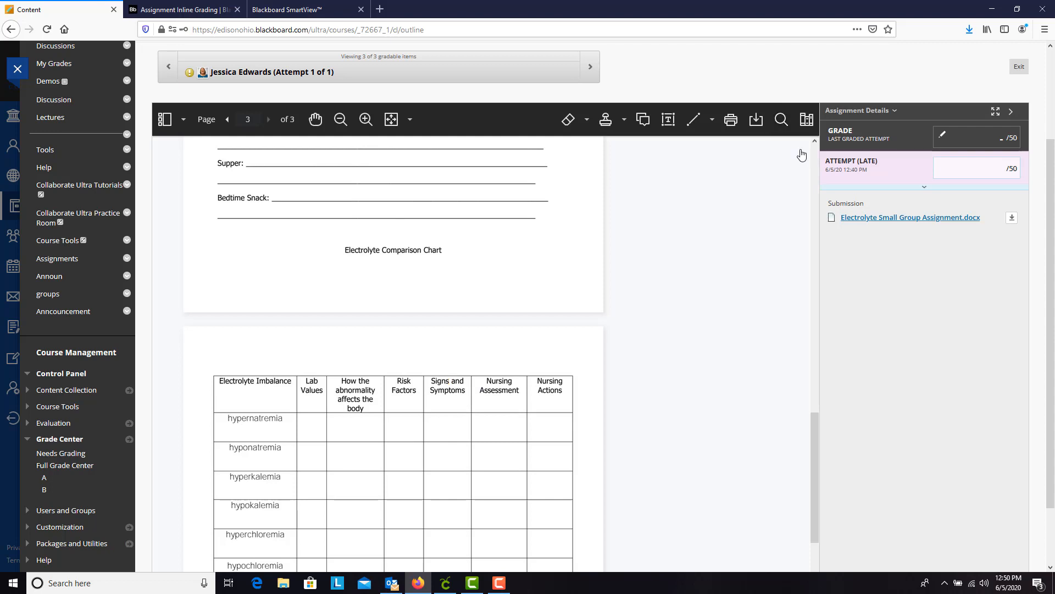
Add the reusable comment "Try adding more details" to the Content Library.
left_click(807, 121)
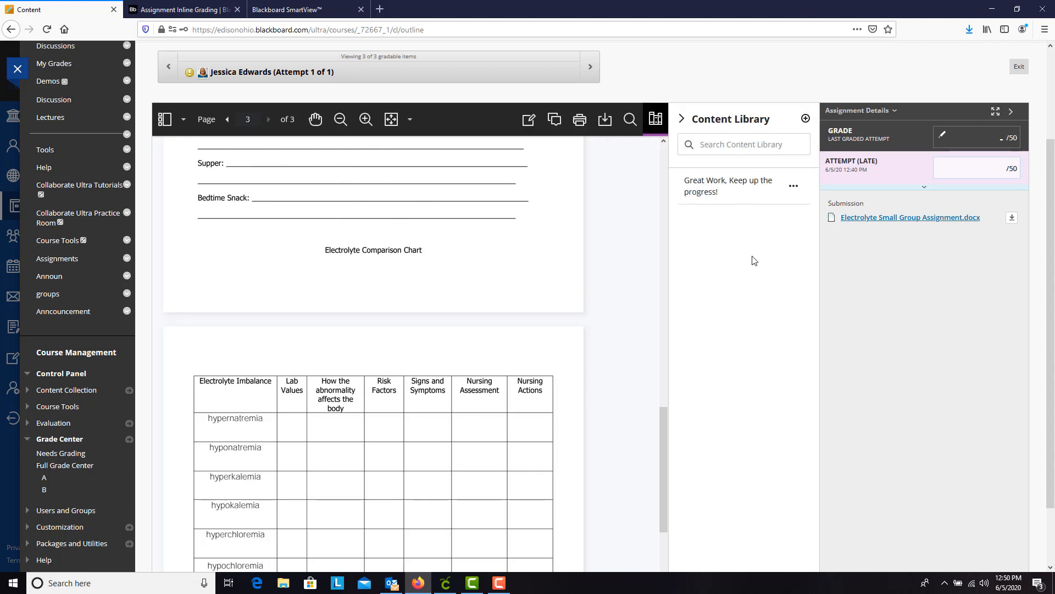
left_click_drag(665, 417, 664, 144)
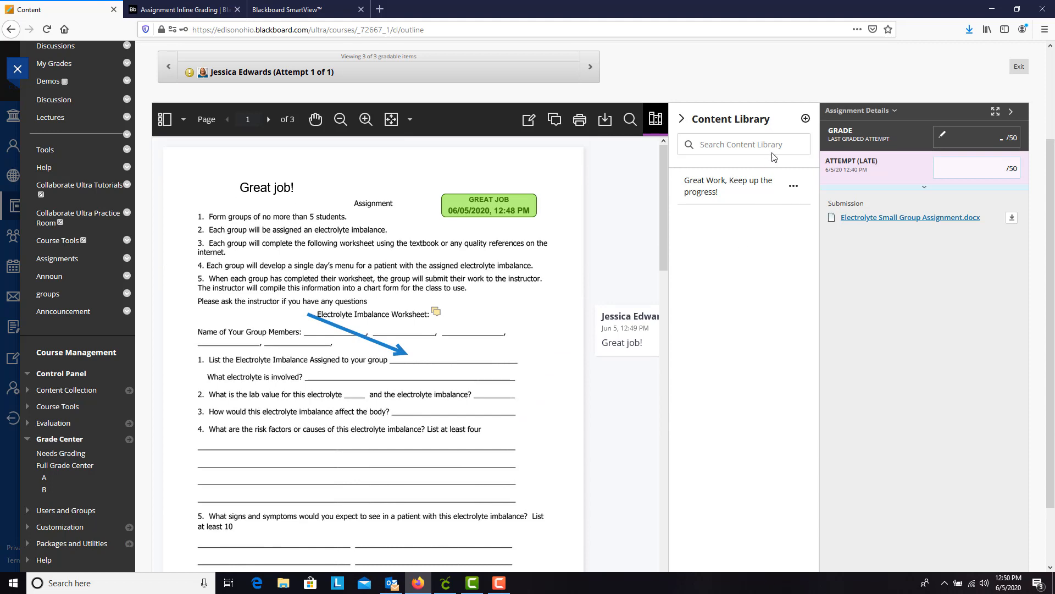
left_click(805, 120)
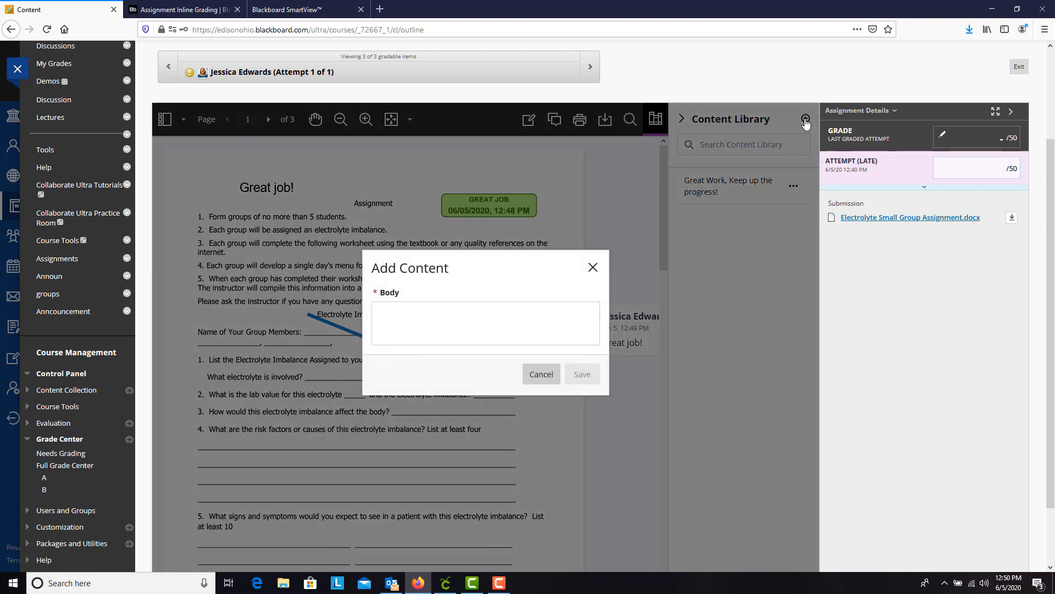
left_click(475, 319)
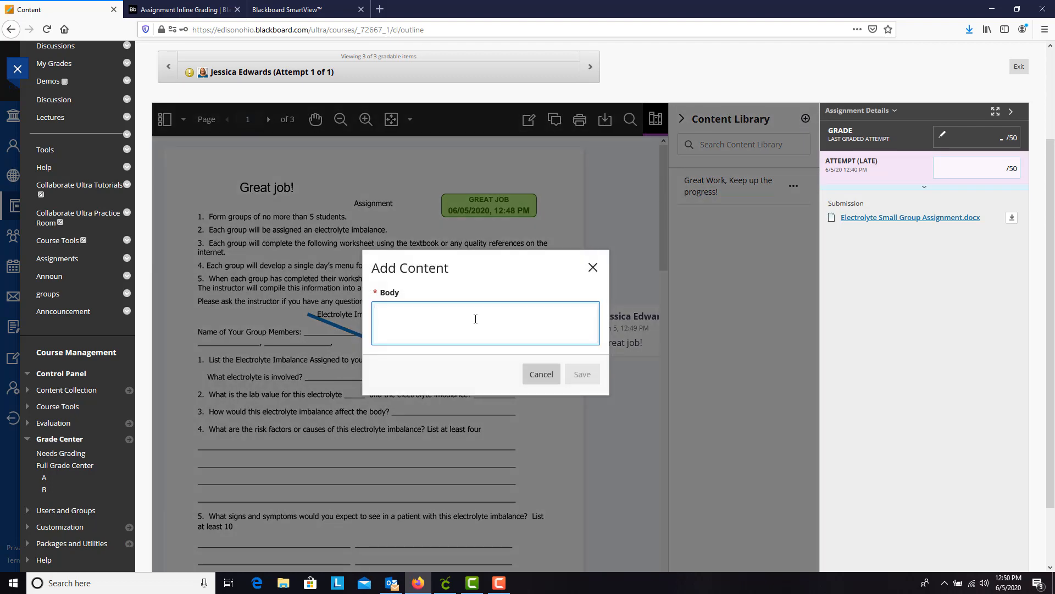
type("Try adding more details")
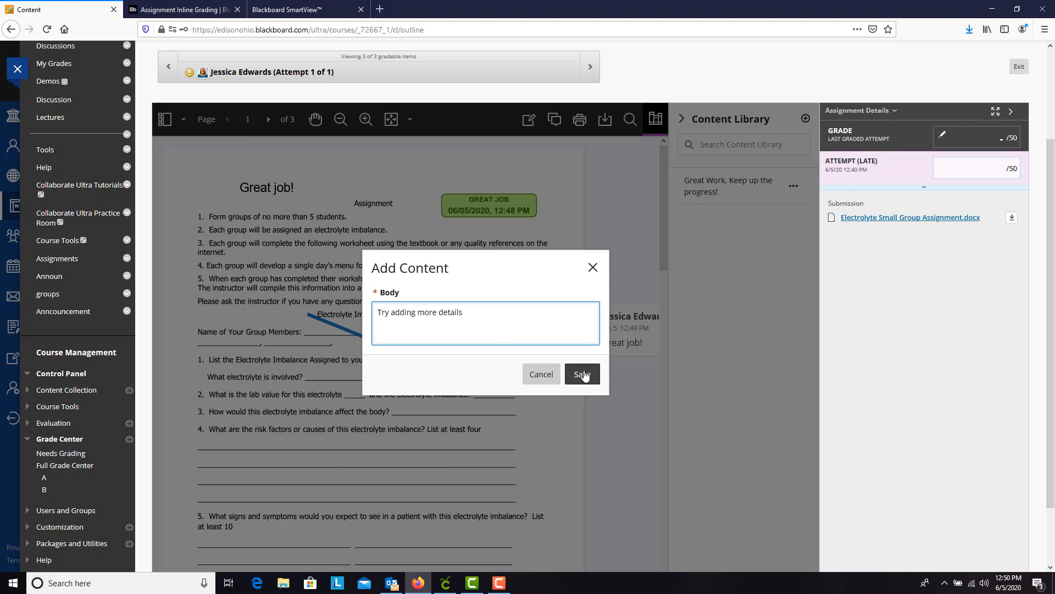
left_click(584, 376)
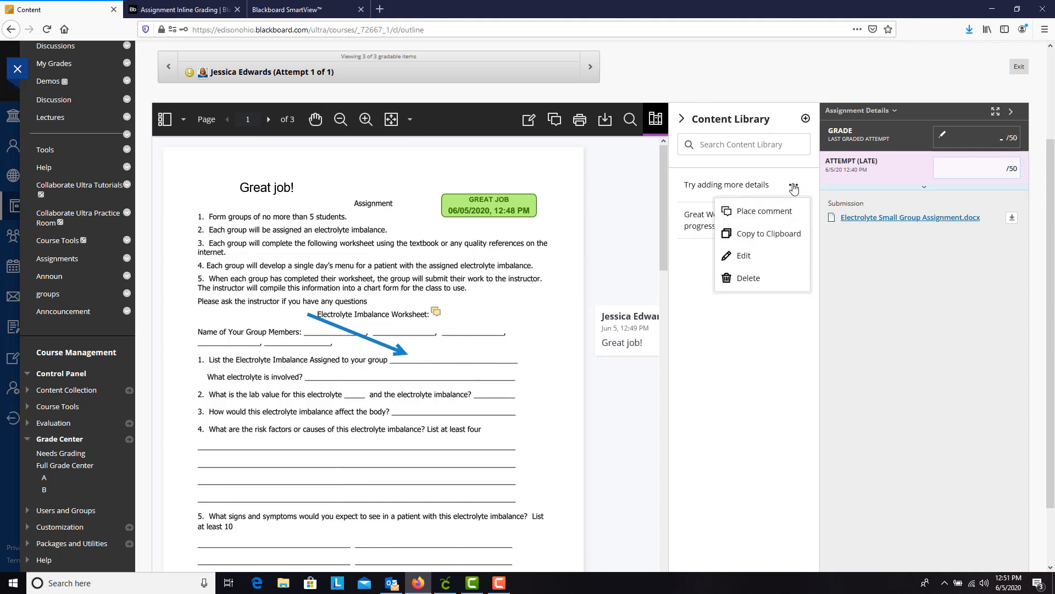
Place the library comment "Try adding more details" at the end of question 4's first answer line, and expand the attempt's grading details.
left_click(764, 214)
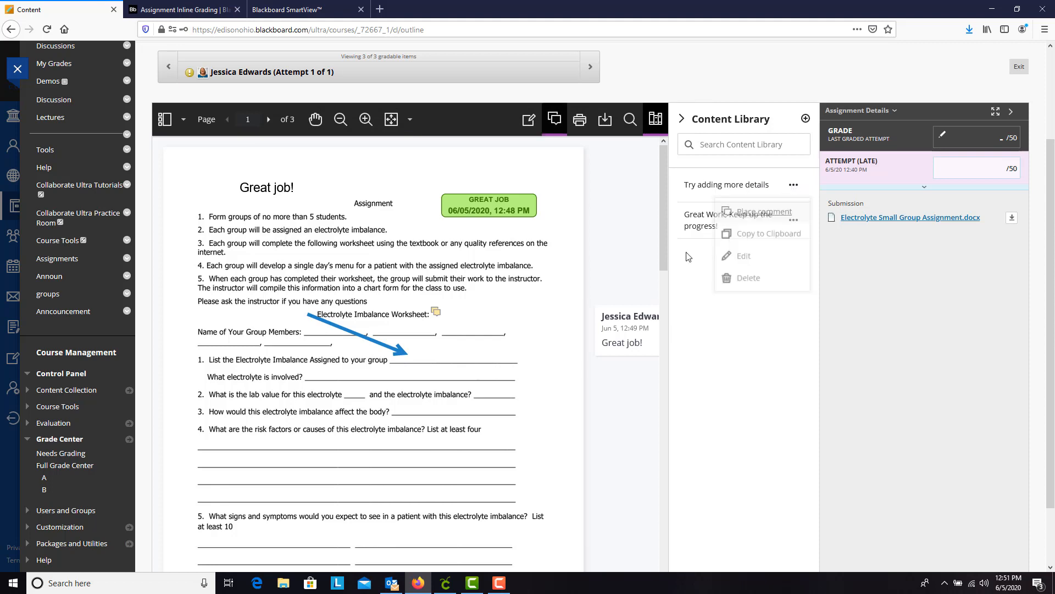
left_click(525, 457)
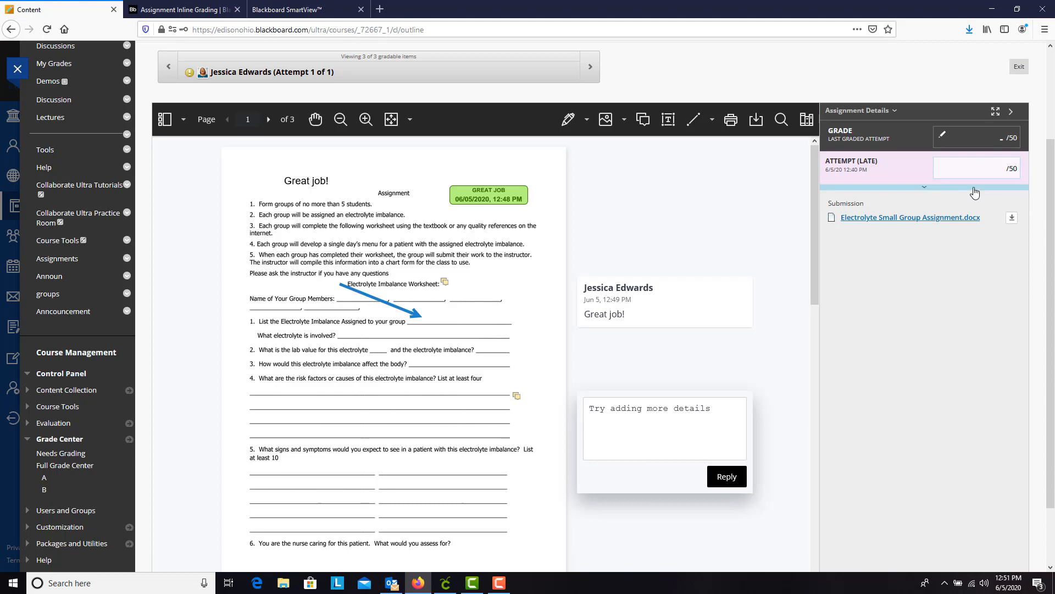
left_click(925, 189)
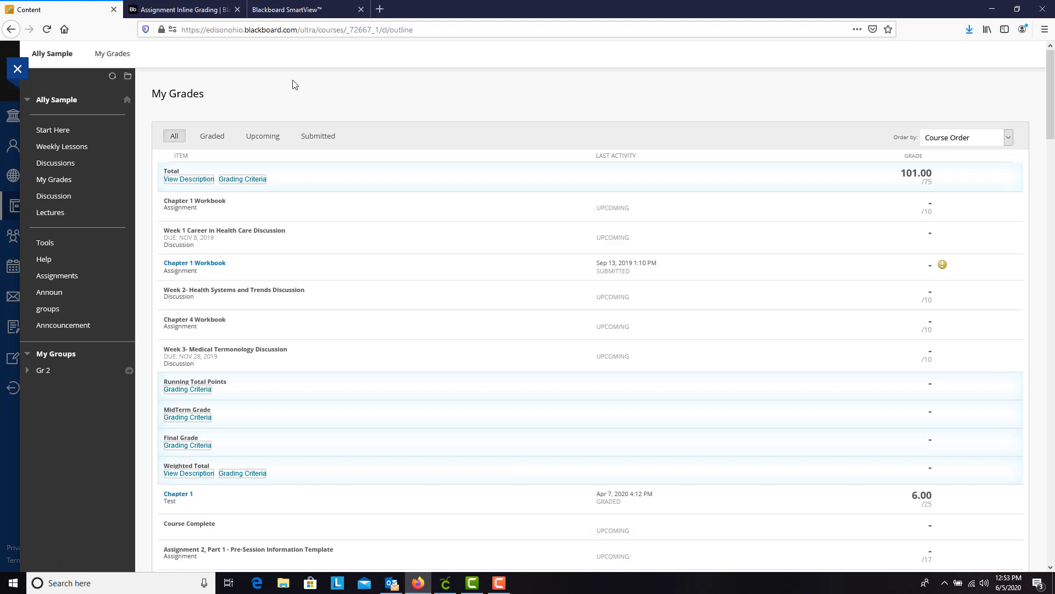
Open the graded Assignment 2 submission from the student's My Grades list.
left_click(54, 179)
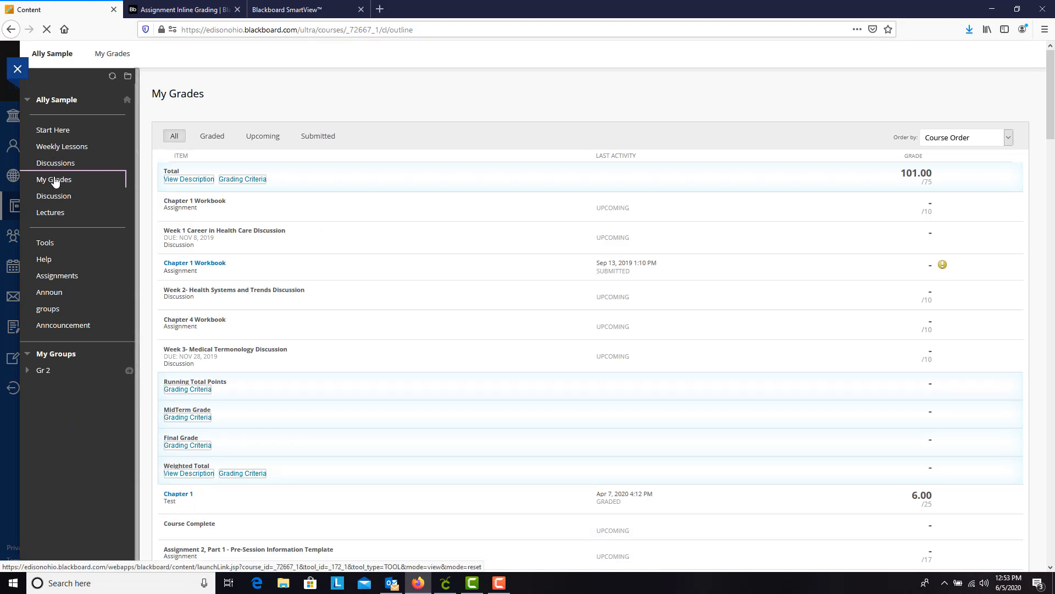
left_click_drag(1054, 116, 1054, 552)
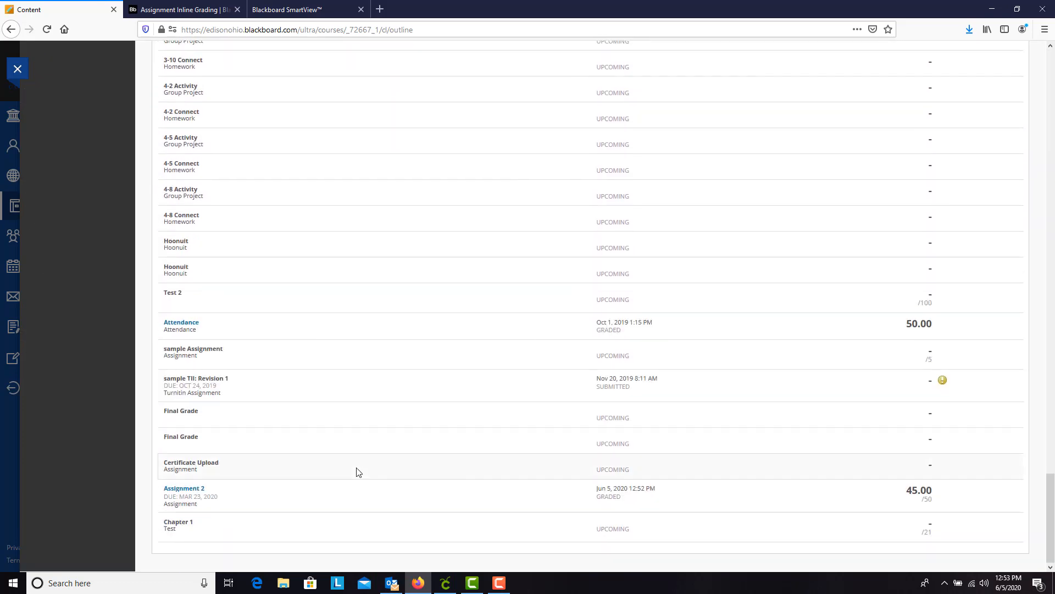
left_click(187, 491)
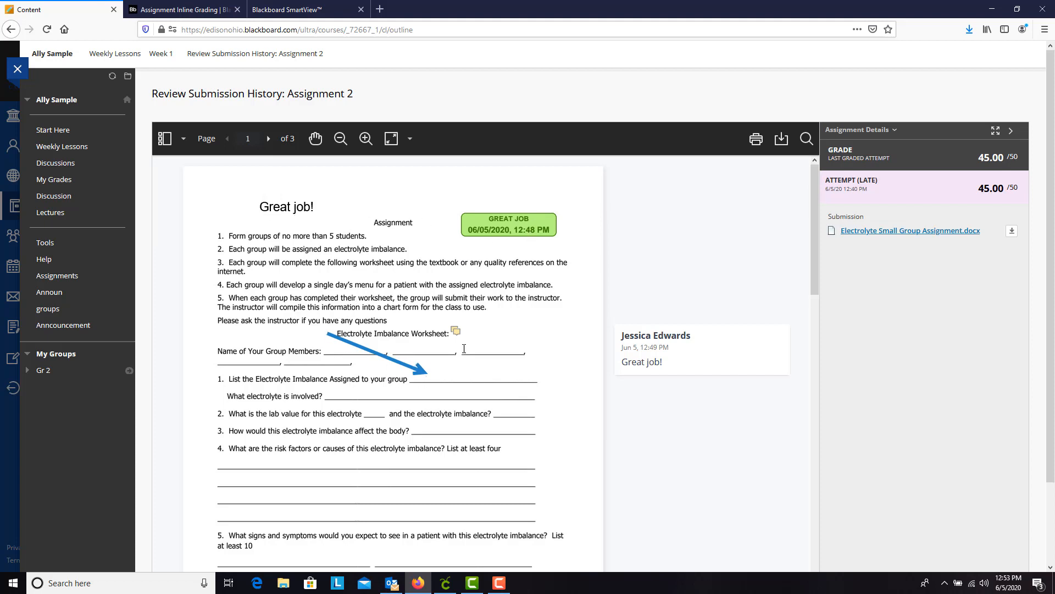
Look through the list of annotations on the graded submission, and switch the side view to page thumbnails.
left_click_drag(818, 280, 798, 252)
left_click(185, 141)
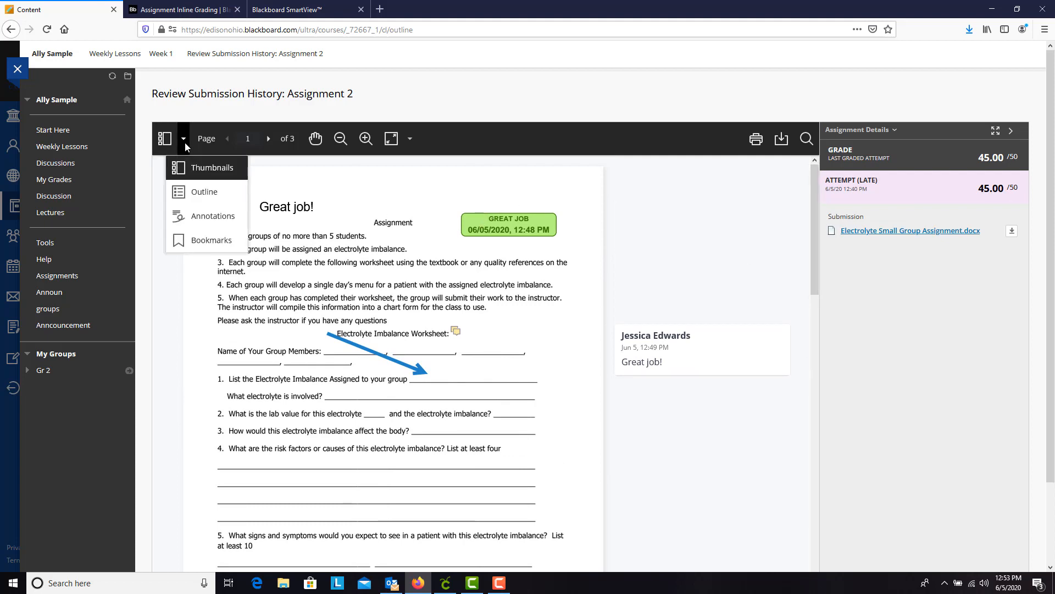
left_click(200, 216)
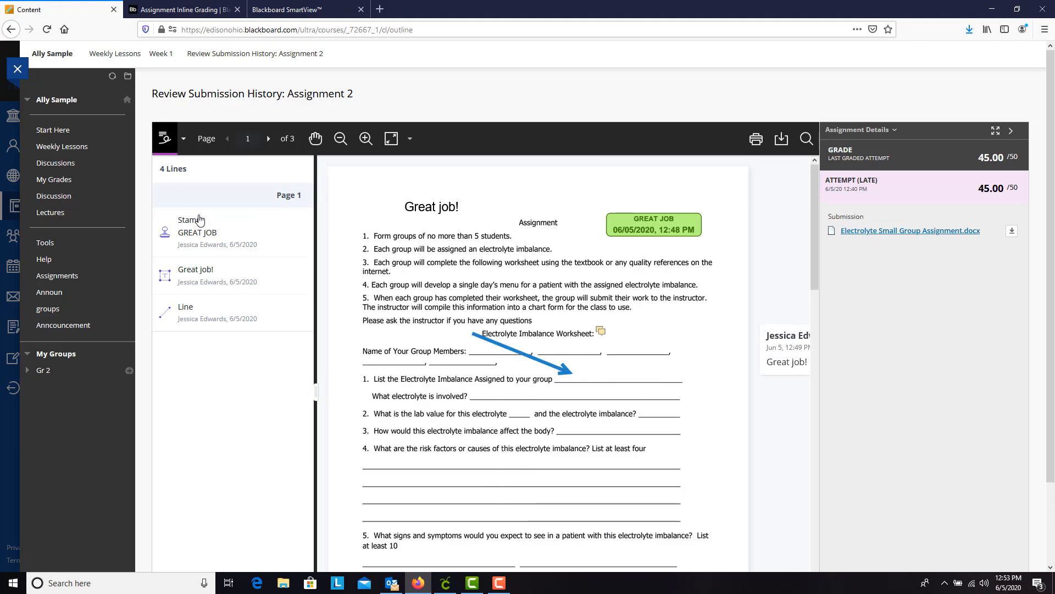
left_click(184, 138)
left_click(212, 168)
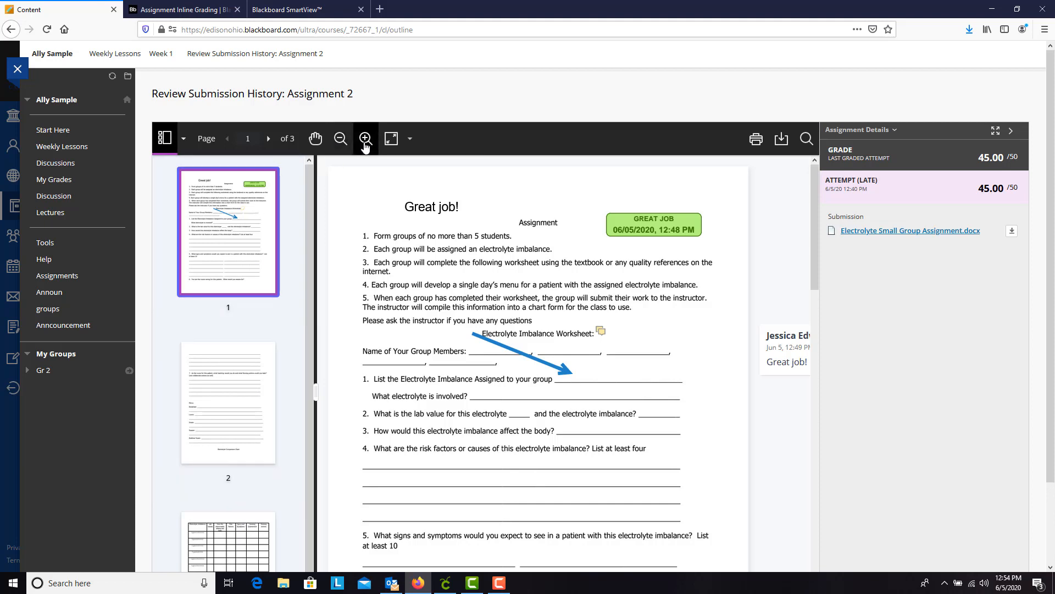
Pan through the first page of the graded submission with the hand tool to review its annotations.
left_click(316, 140)
scroll(484, 264, "down", 3)
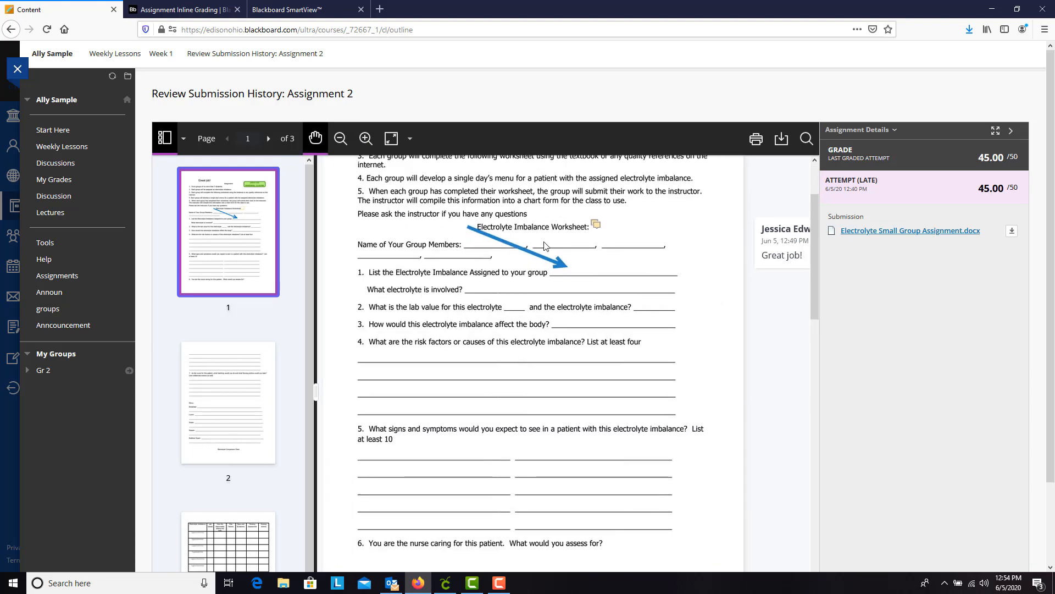
left_click_drag(539, 199, 545, 247)
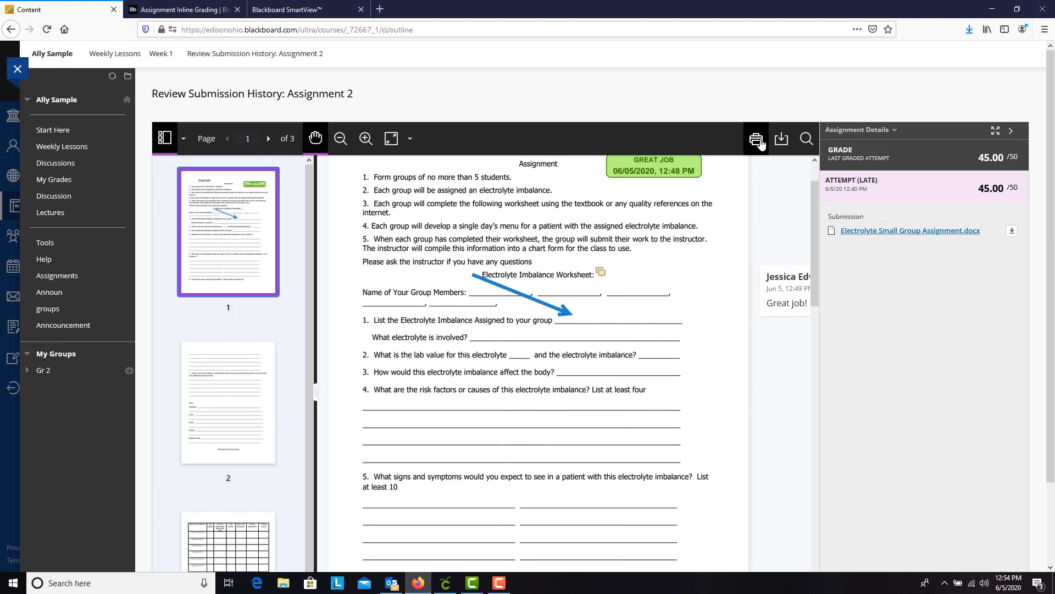